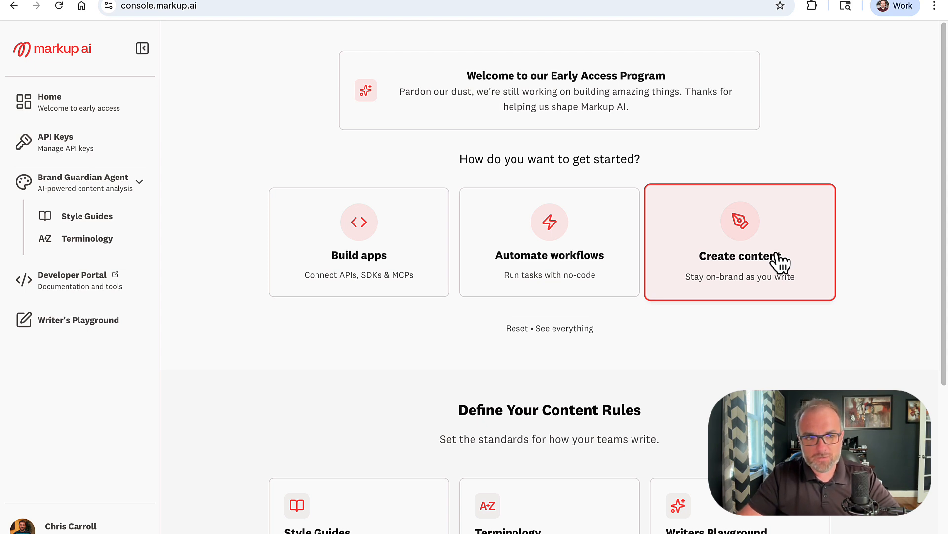
- View the organization's style guides page and the terminology list of prohibited and preferred terms
{"action": "left_click", "coordinate": [101, 229]}
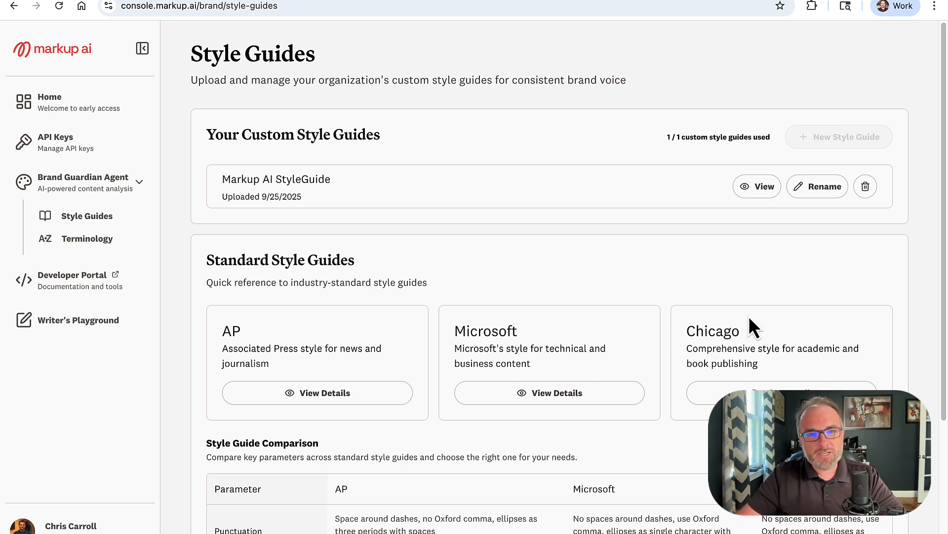
{"action": "left_click", "coordinate": [72, 241]}
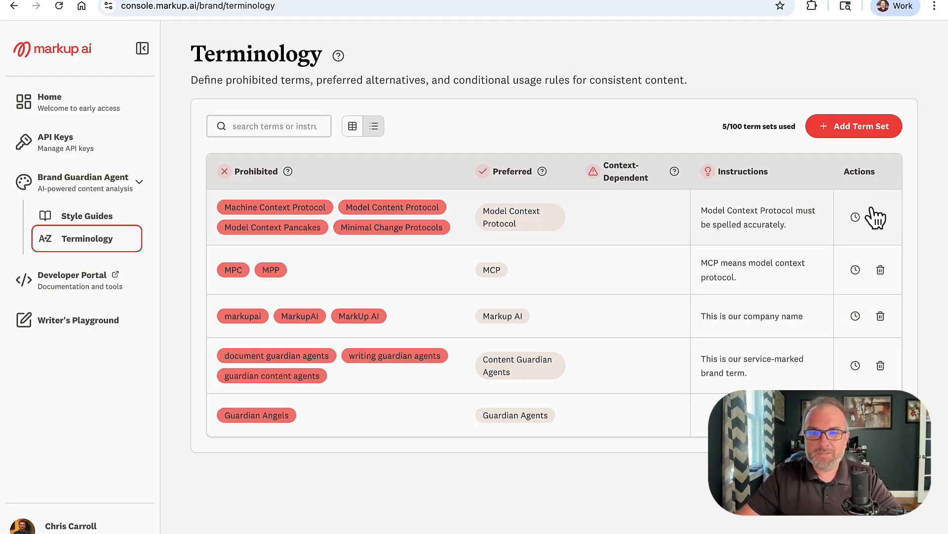
- Examine the prohibited, preferred, context-dependent and usage instruction fields of a new term set without saving one
{"action": "left_click", "coordinate": [876, 130]}
{"action": "left_click", "coordinate": [332, 172]}
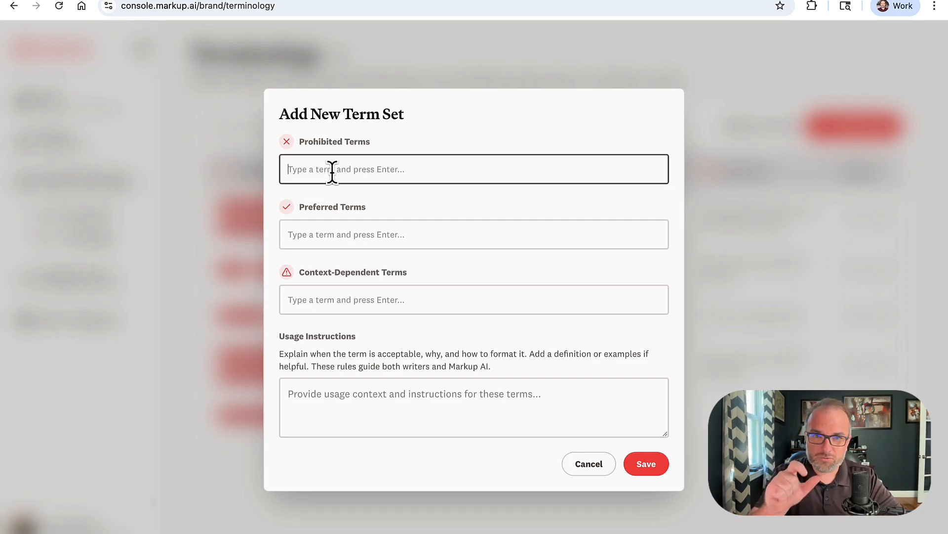
{"action": "left_click", "coordinate": [351, 237]}
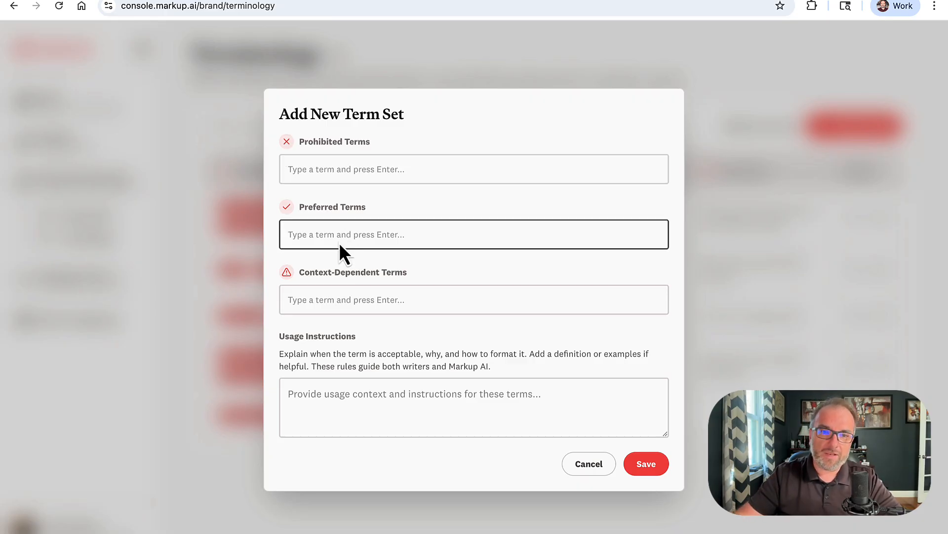
{"action": "left_click", "coordinate": [336, 167]}
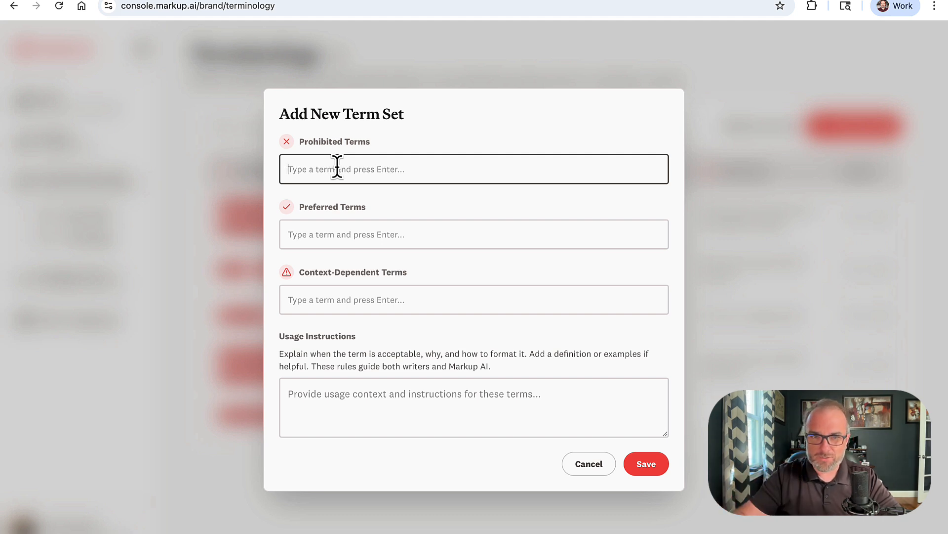
{"action": "left_click", "coordinate": [340, 244]}
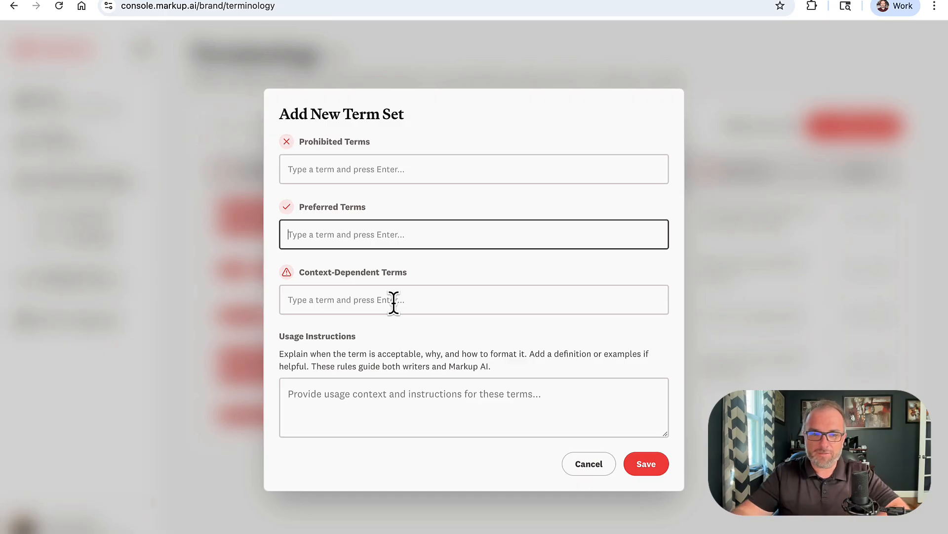
{"action": "left_click", "coordinate": [422, 406]}
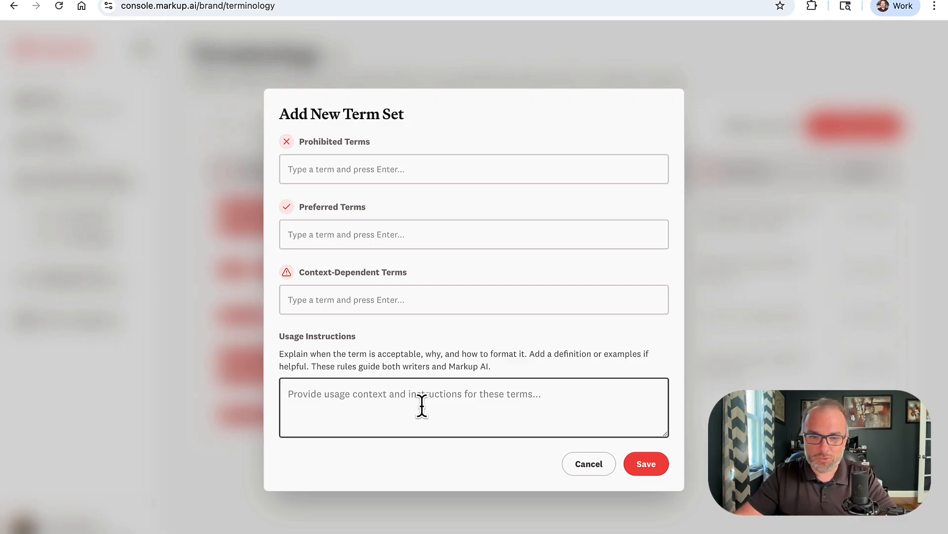
{"action": "left_click", "coordinate": [573, 467]}
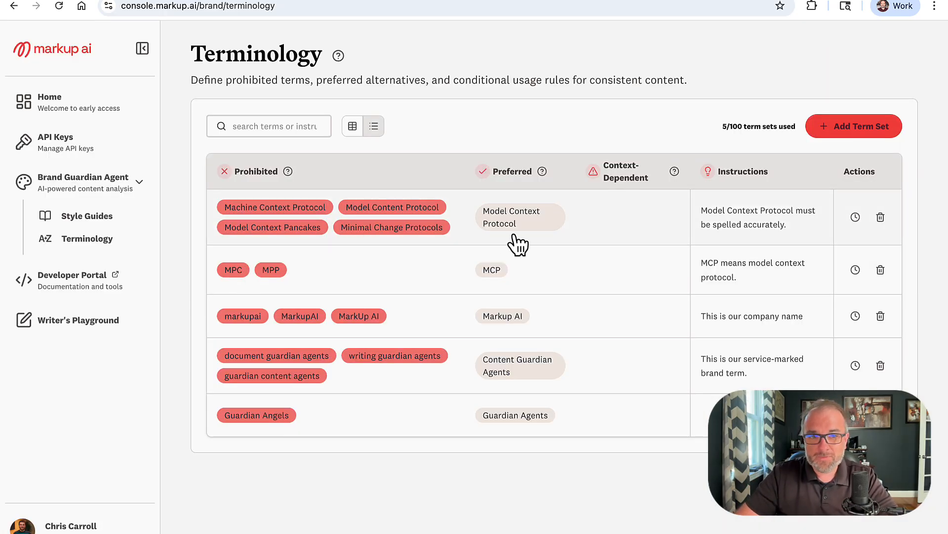
- Configure the Writer's Playground with American English dialect, Conversational tone and the Markup AI StyleGuide
{"action": "left_click", "coordinate": [97, 334]}
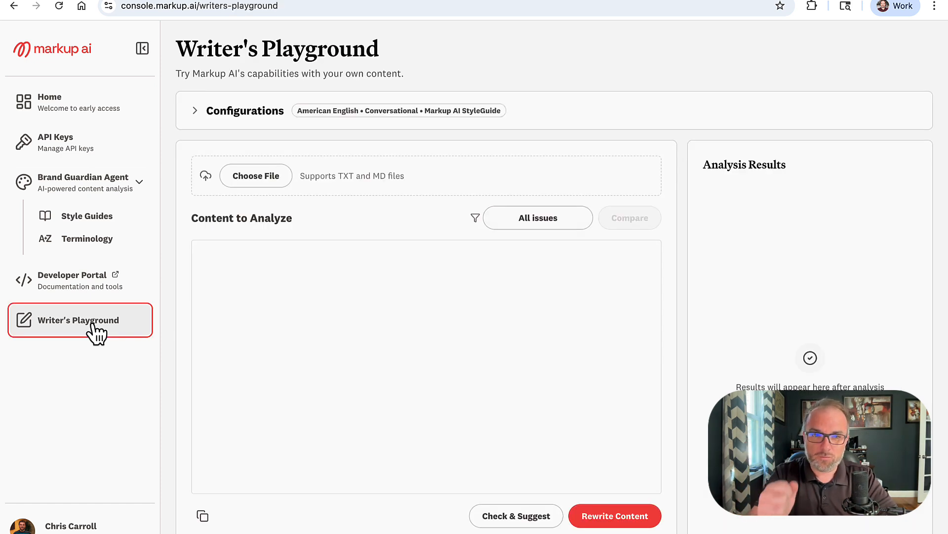
{"action": "left_click", "coordinate": [195, 110]}
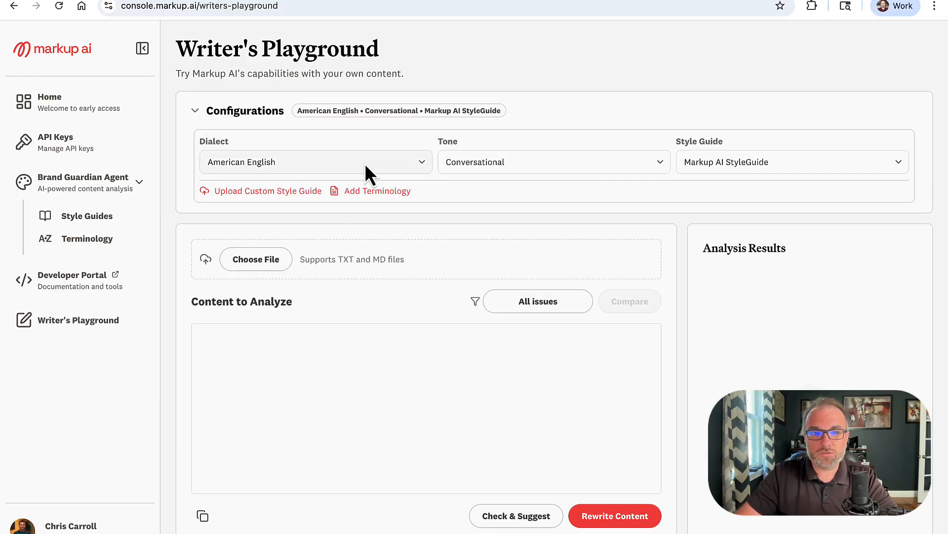
{"action": "left_click", "coordinate": [364, 164]}
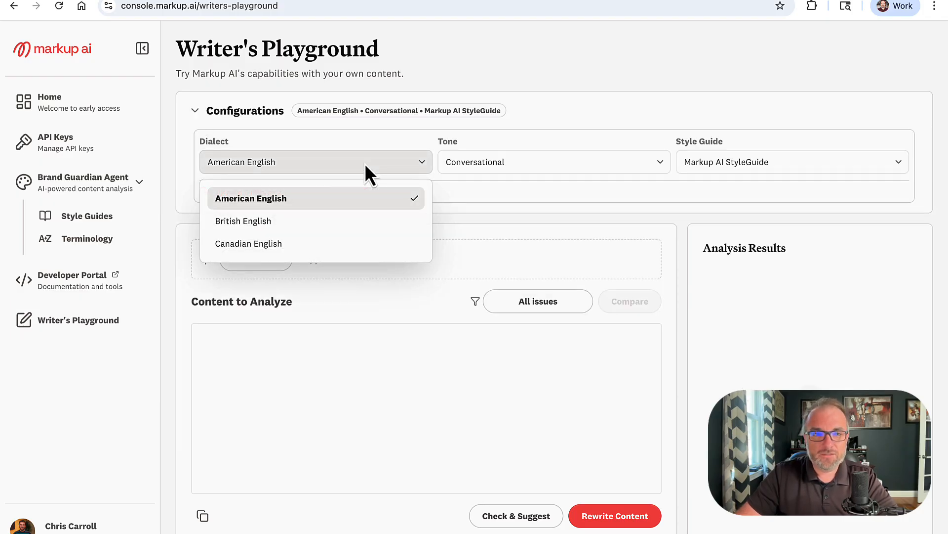
{"action": "left_click", "coordinate": [260, 203]}
{"action": "left_click", "coordinate": [541, 163]}
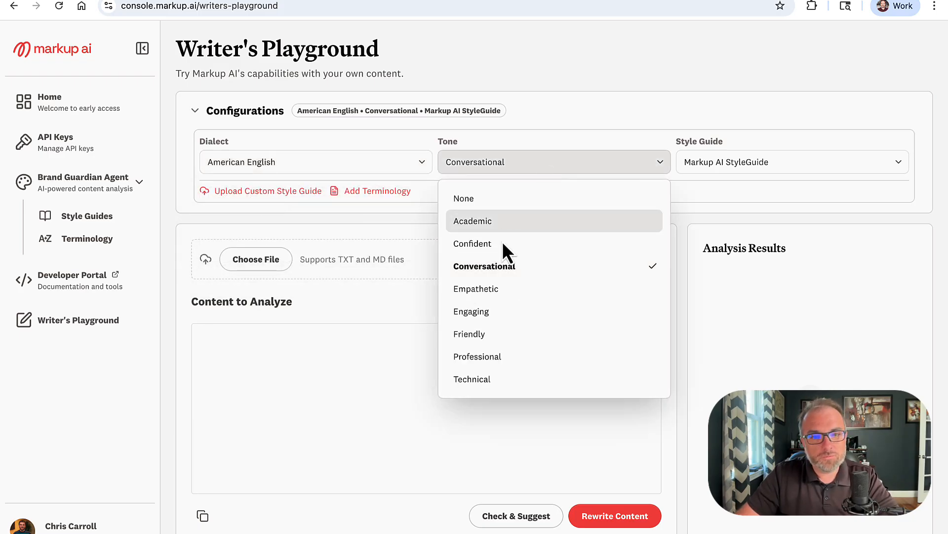
{"action": "left_click", "coordinate": [501, 266]}
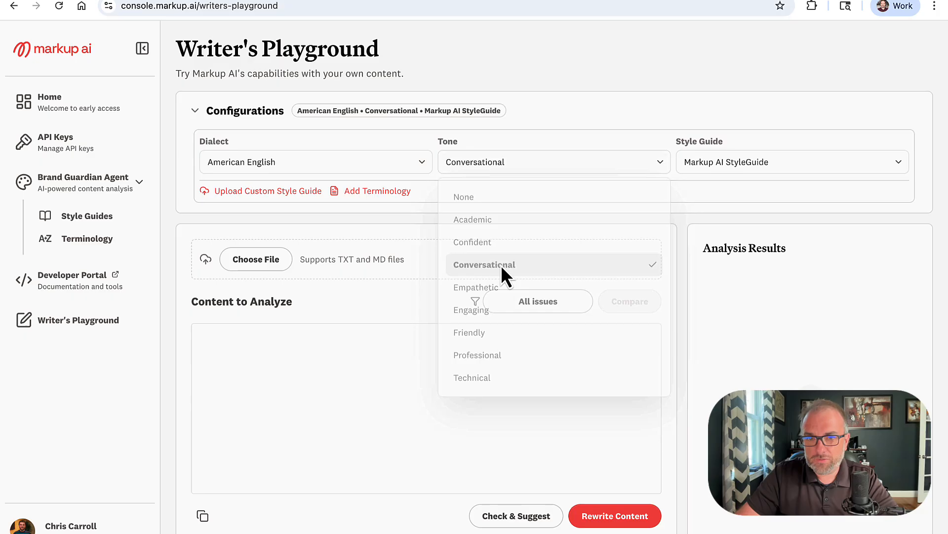
{"action": "left_click", "coordinate": [793, 162]}
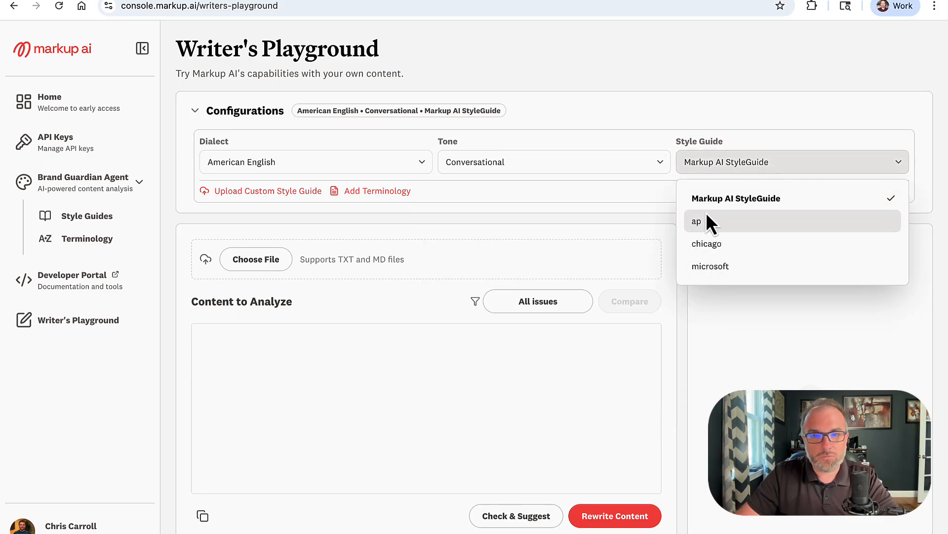
{"action": "left_click", "coordinate": [722, 200]}
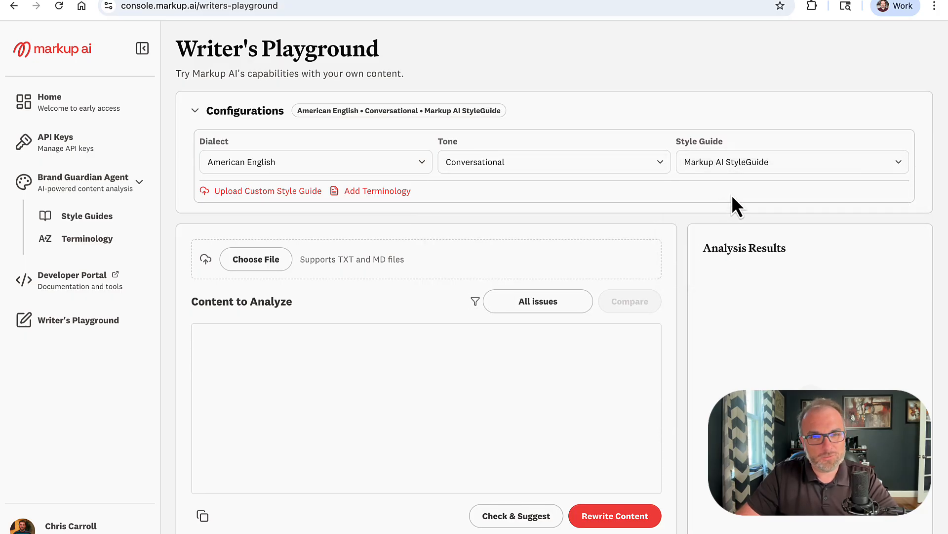
- Enter the sample text beginning "I want to show you an example using MPC" as the content and check it for suggestions
{"action": "left_click", "coordinate": [319, 366]}
{"action": "left_click", "coordinate": [264, 262]}
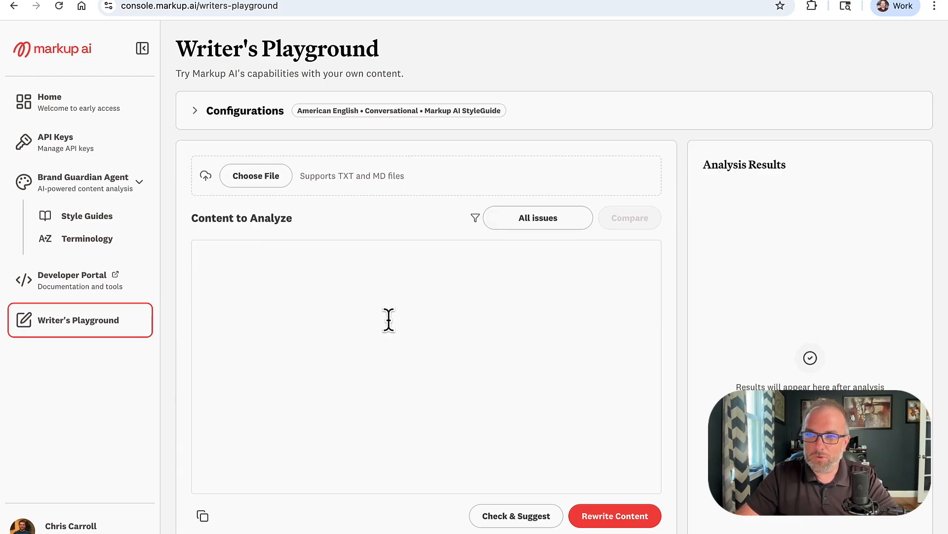
{"action": "left_click", "coordinate": [316, 306]}
{"action": "type", "text": "I want to show you an example using MPC, an application that allows you to use various AI models internally on a private server. This is a common scenario in many companies, so it’s a great example.  Let’s say a team member asks the AI to write a short, to-the-point email for a financial legal officer about the top five benefits of your company, which we’ll call \"Markup AI.\" The AI model generates a draft, but how can we be sure it meets our brand guidelines? This is where Markup AI comes in. We simply ask the AI to check and rewrite the email with Markup AI.  Watch what happens next. The AI provides a draft, and then Markup AI goes through and improves the text. It’s like having your own personal editor that knows your brand’s voice perfectly."}
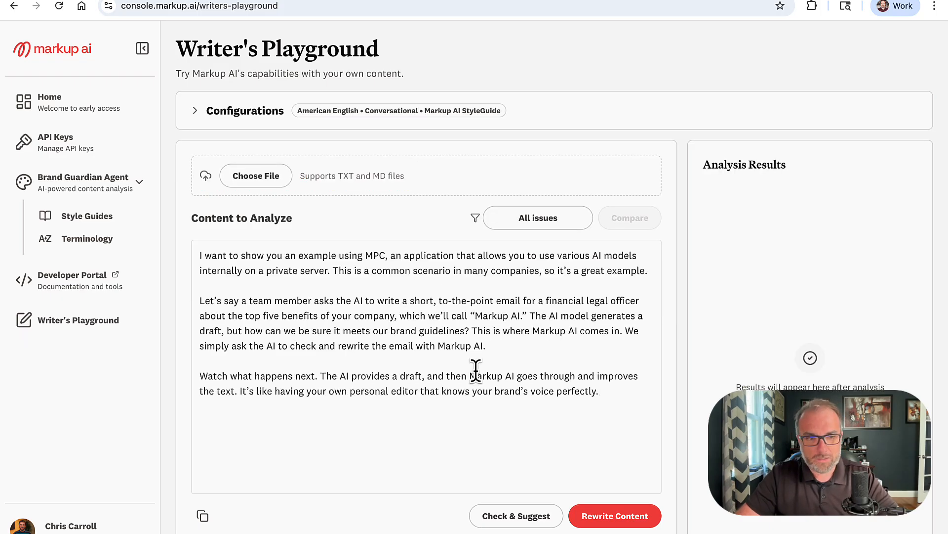
{"action": "left_click", "coordinate": [515, 521]}
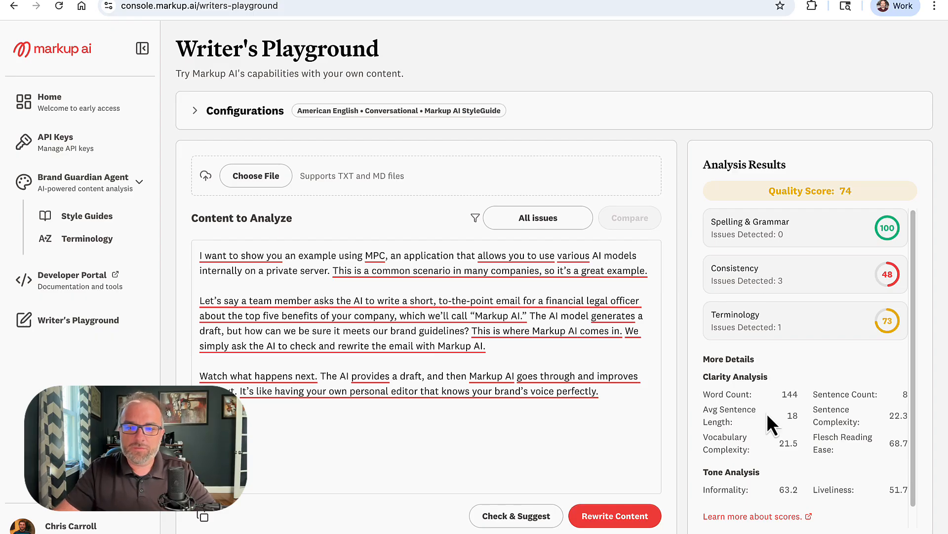
- Review the analysis results and apply the suggestions "Let me show you" for the opening words and "MCP" for the term MPC
{"action": "scroll", "coordinate": [767, 413], "scroll_direction": "down", "scroll_amount": 1}
{"action": "scroll", "coordinate": [767, 413], "scroll_direction": "up", "scroll_amount": 1}
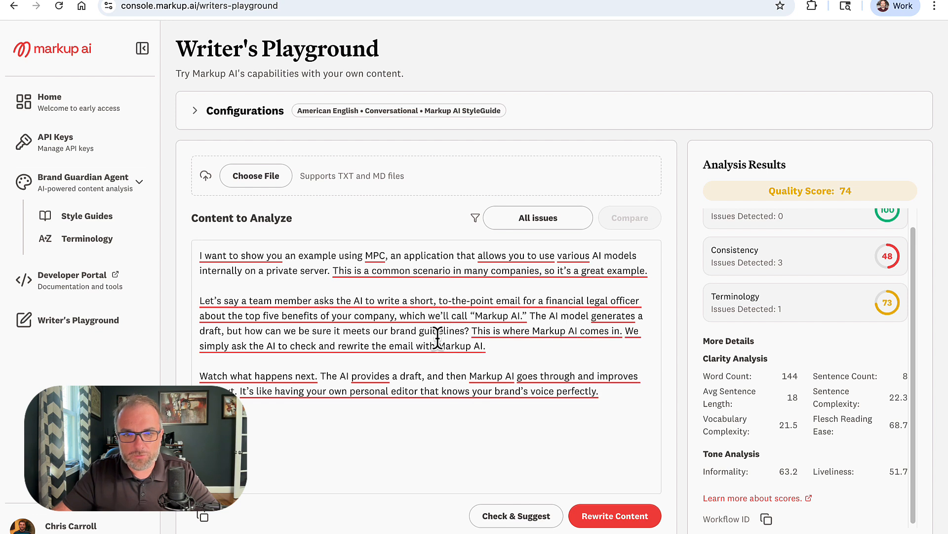
{"action": "mouse_move", "coordinate": [216, 252]}
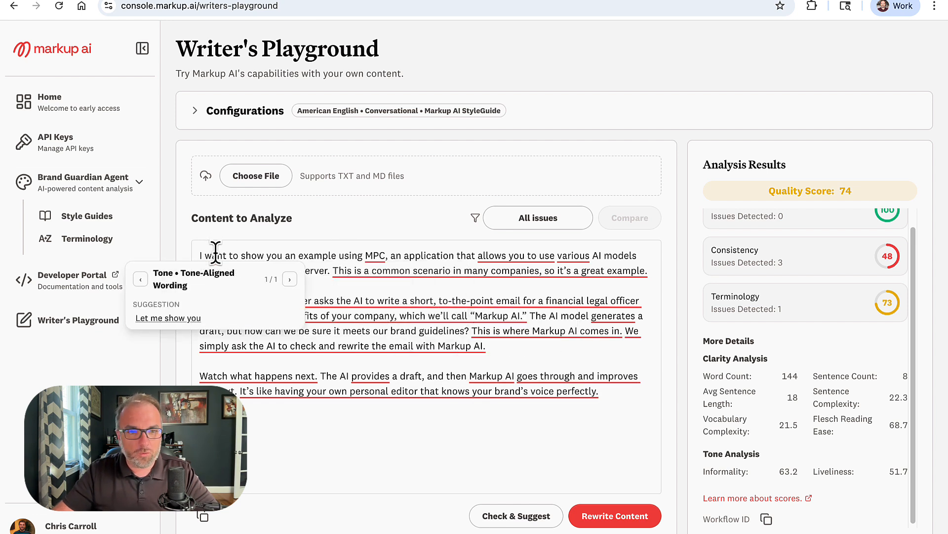
{"action": "left_click", "coordinate": [194, 320]}
{"action": "mouse_move", "coordinate": [364, 255]}
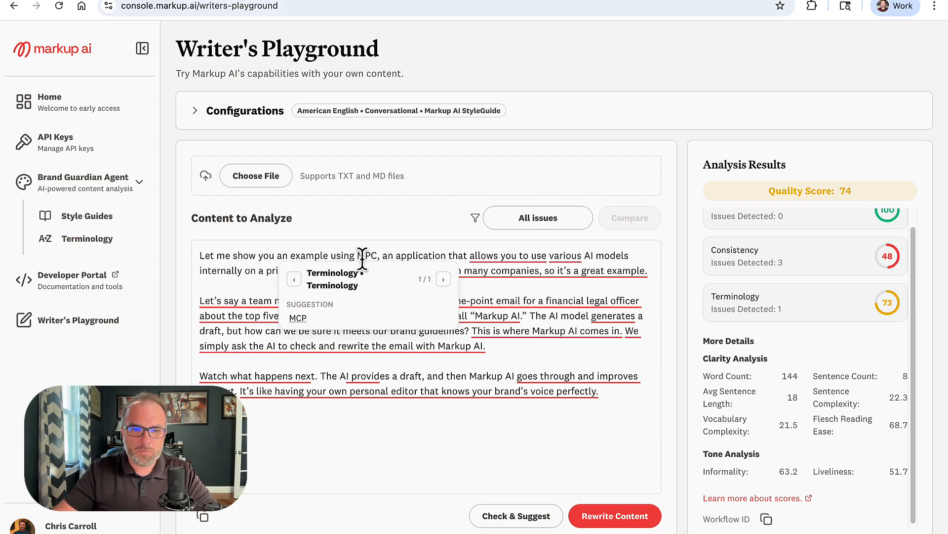
{"action": "left_click", "coordinate": [299, 320]}
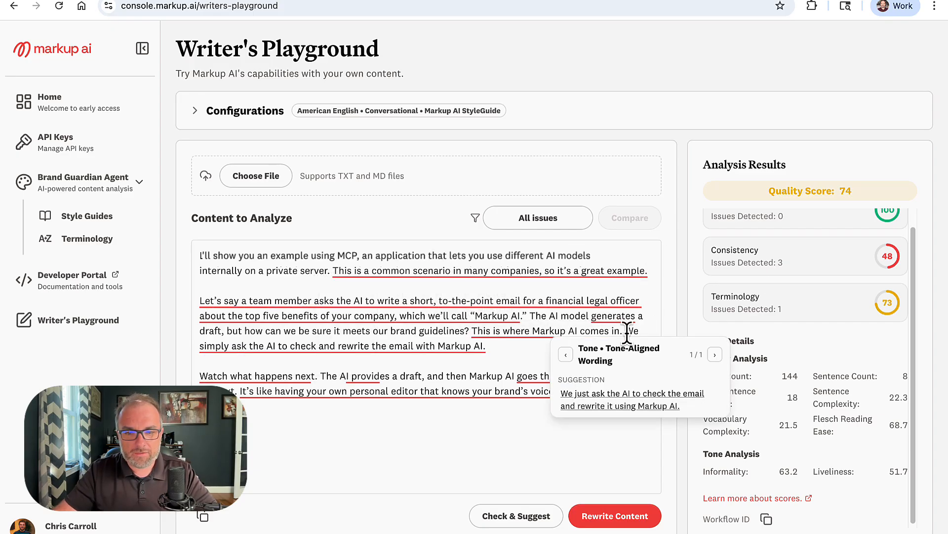
- Rewrite the entire sample content automatically with the configured dialect, tone and style guide
{"action": "scroll", "coordinate": [774, 306], "scroll_direction": "up", "scroll_amount": 1}
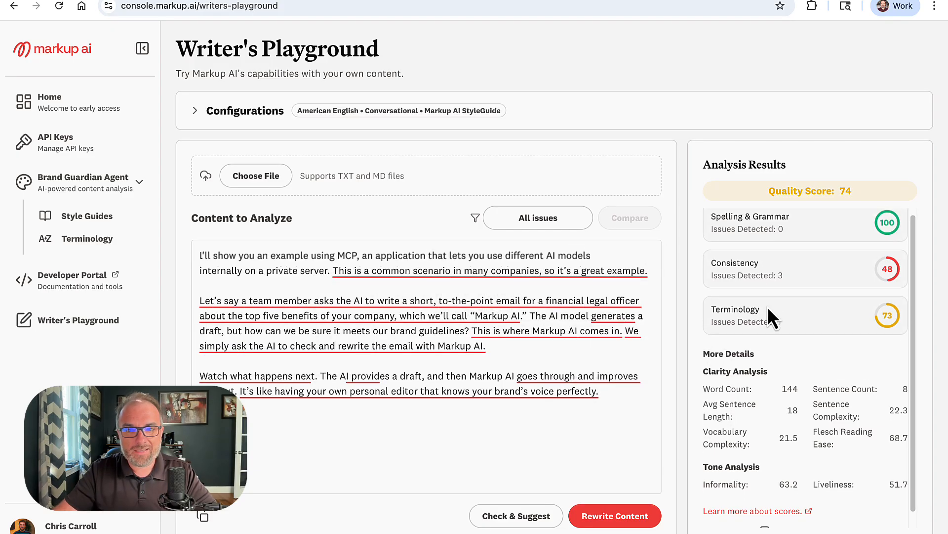
{"action": "left_click", "coordinate": [618, 518]}
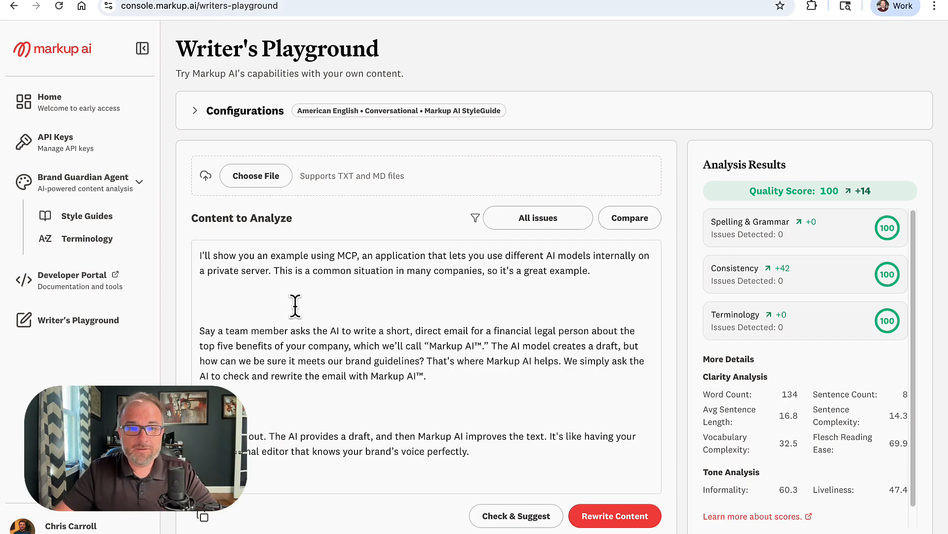
- View the existing API keys and the form for generating a new key, then leave it without creating one
{"action": "left_click", "coordinate": [68, 155]}
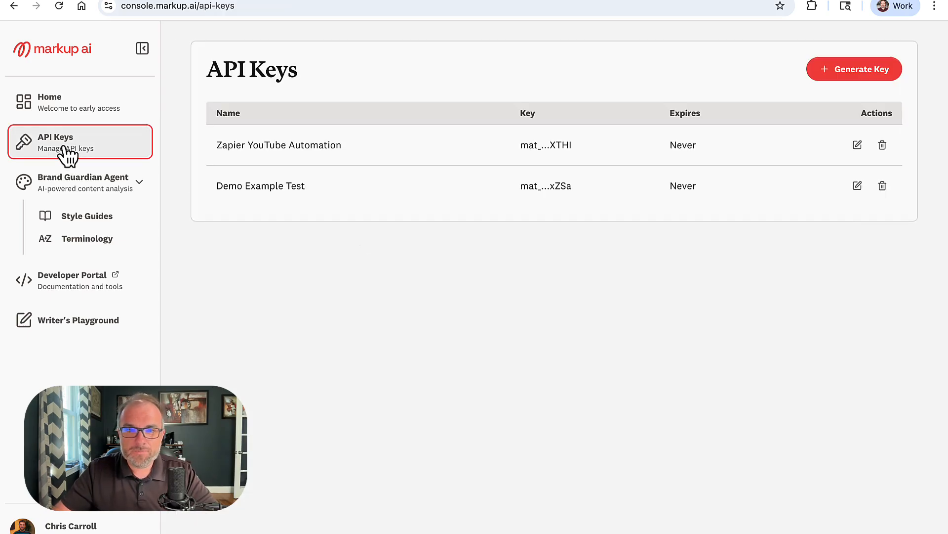
{"action": "left_click", "coordinate": [860, 72]}
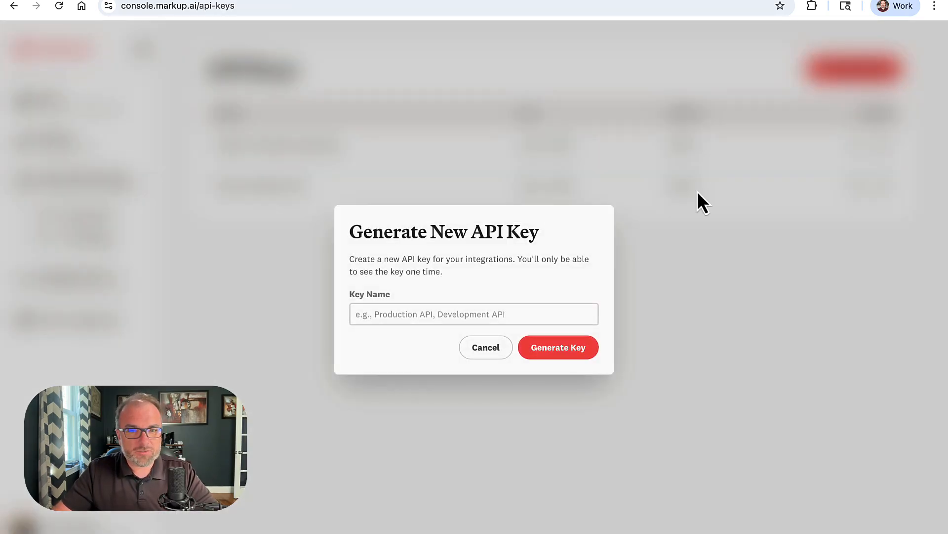
{"action": "left_click", "coordinate": [486, 353]}
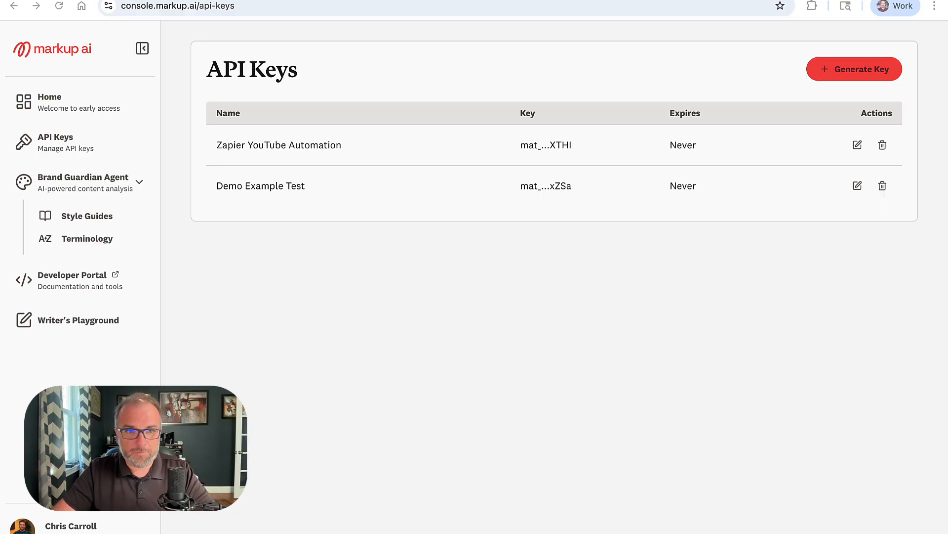
- Open the developer documentation and bring up the List Style Guides endpoint in the interactive API explorer
{"action": "left_click", "coordinate": [61, 285]}
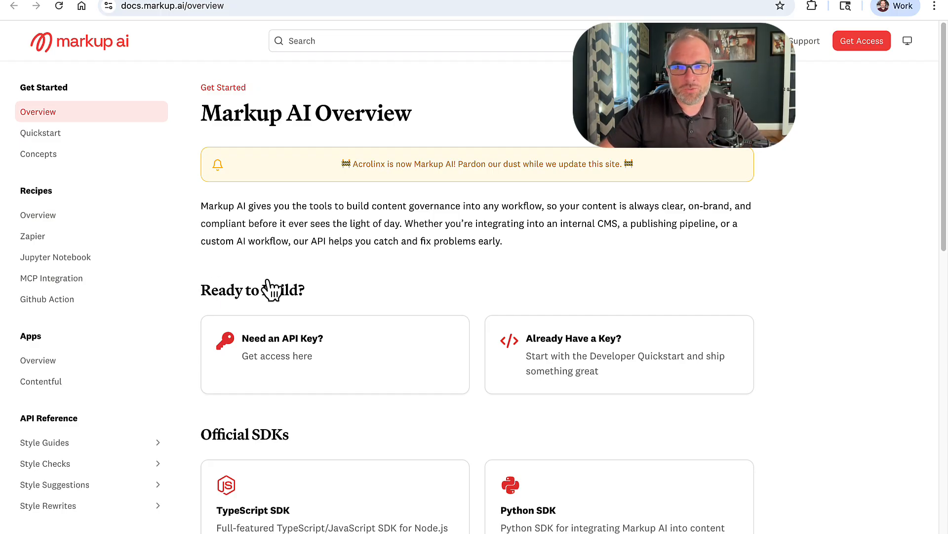
{"action": "left_click", "coordinate": [48, 442]}
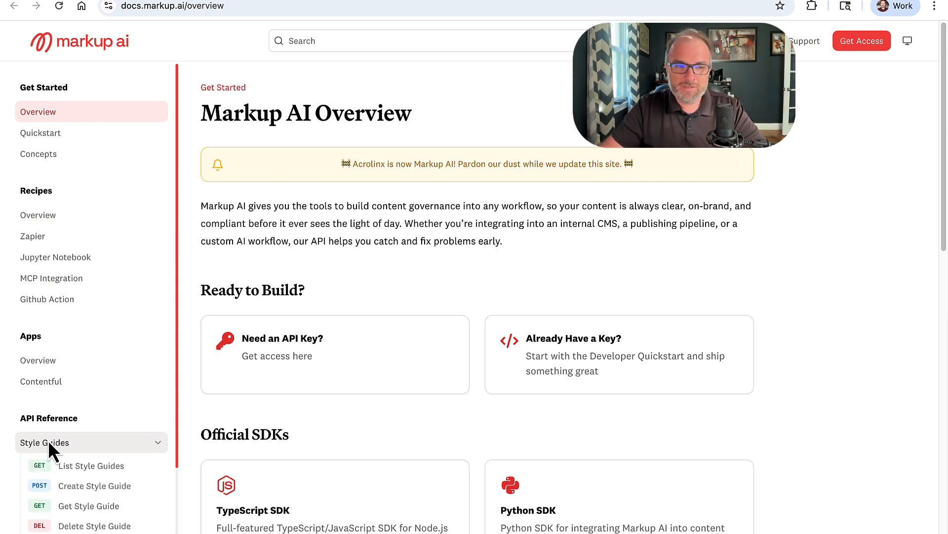
{"action": "left_click", "coordinate": [80, 464]}
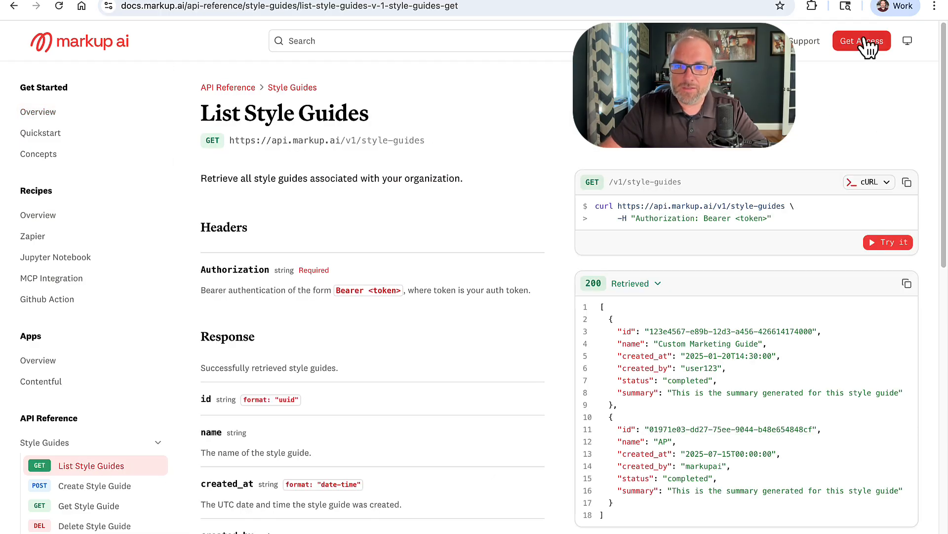
{"action": "left_click", "coordinate": [888, 243]}
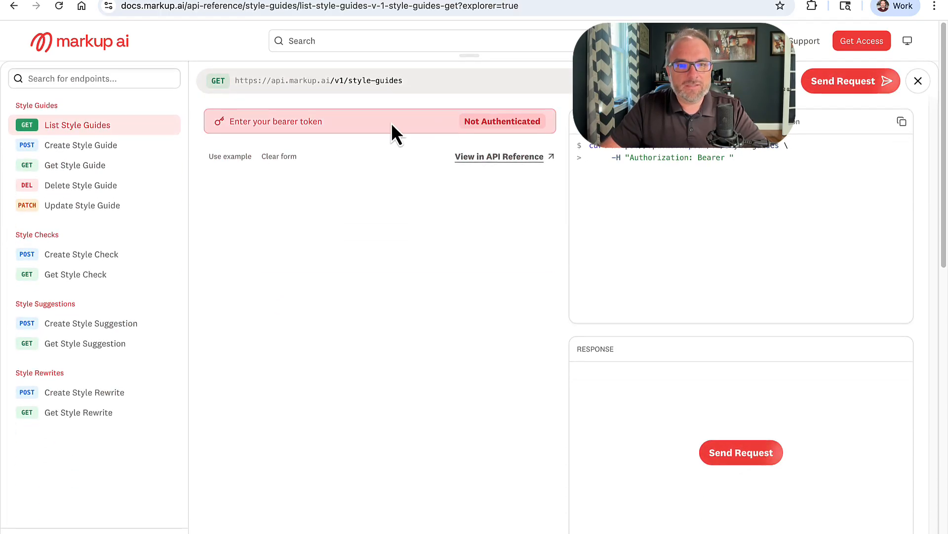
- Replace the bearer token with the copied API key and send the List Style Guides request
{"action": "left_click", "coordinate": [395, 123]}
{"action": "left_click", "coordinate": [278, 190]}
{"action": "key", "text": "super+a"}
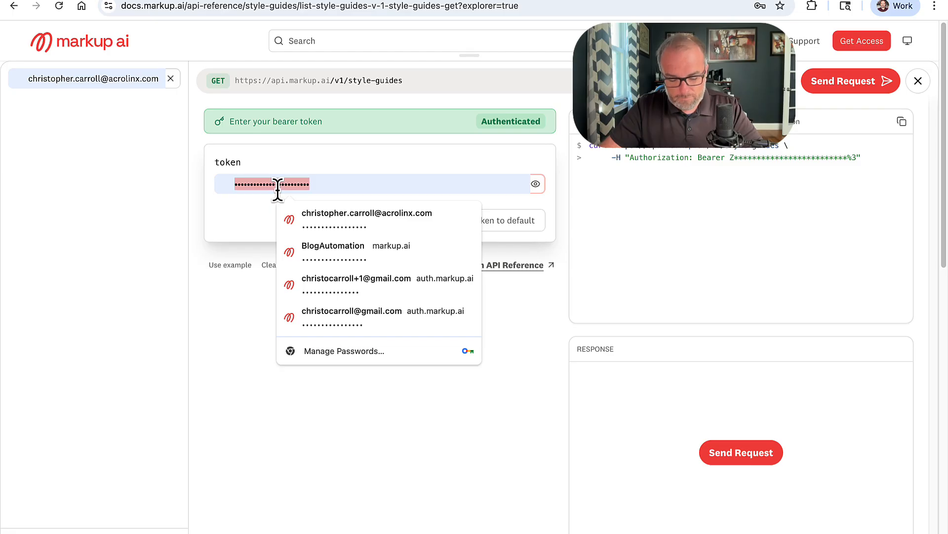
{"action": "key", "text": "super+v"}
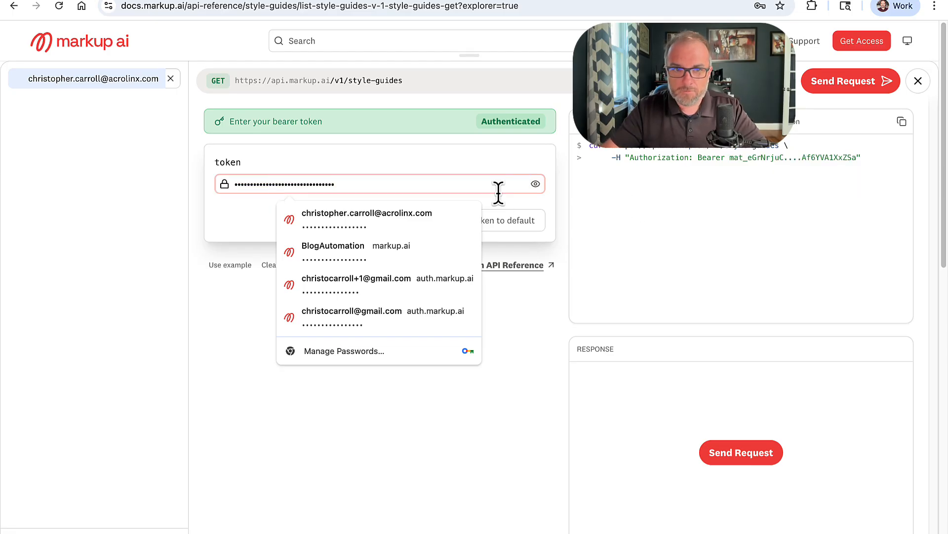
{"action": "left_click", "coordinate": [695, 266]}
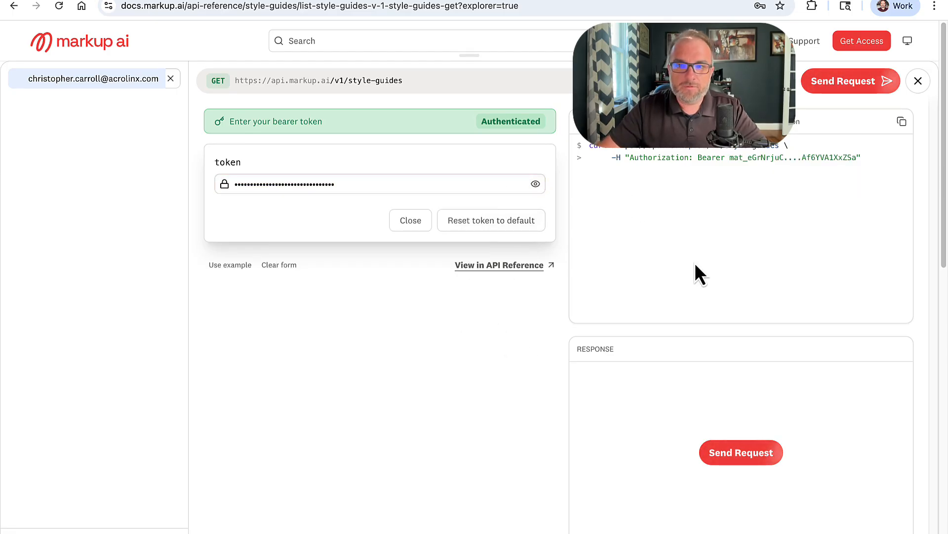
{"action": "left_click", "coordinate": [857, 87]}
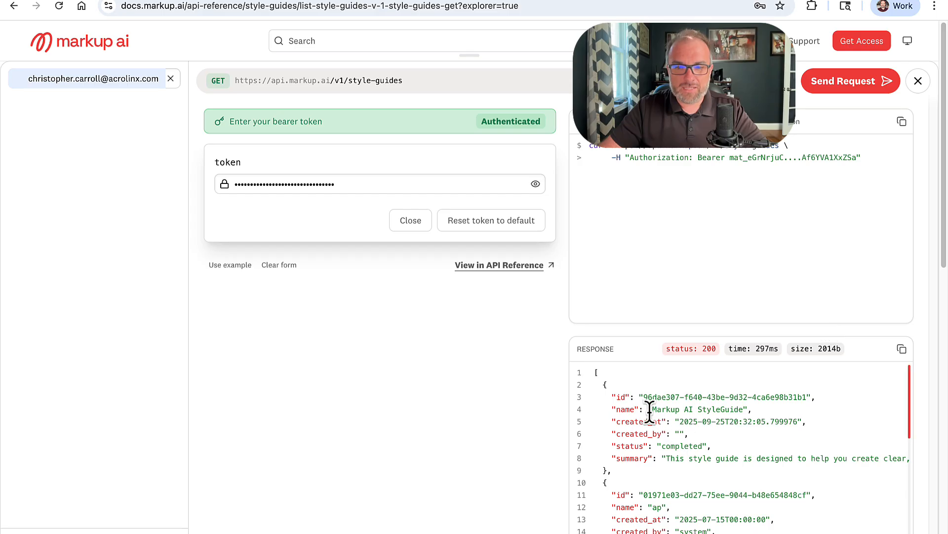
- Look through the returned style guides and copy the ID of the "ap" style guide from the response
{"action": "scroll", "coordinate": [676, 422], "scroll_direction": "down", "scroll_amount": 7}
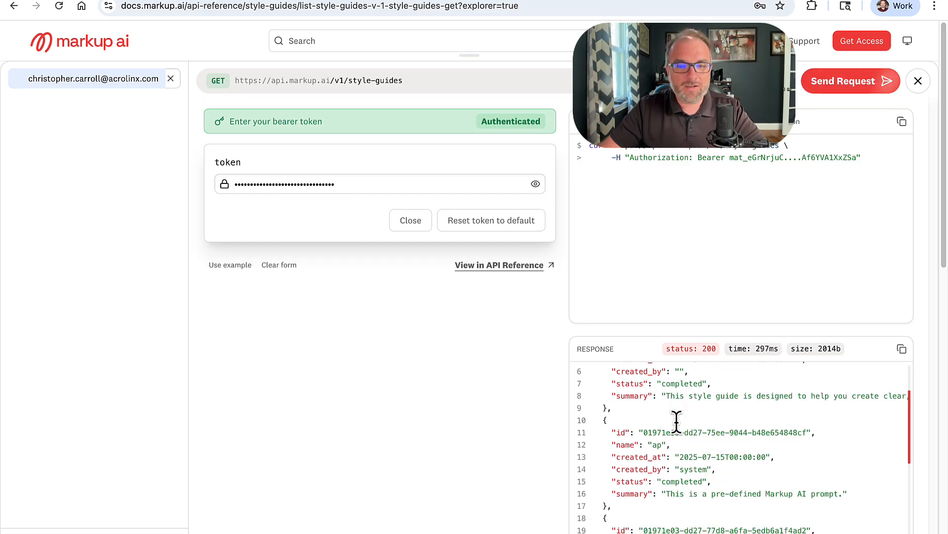
{"action": "scroll", "coordinate": [643, 435], "scroll_direction": "down", "scroll_amount": 1}
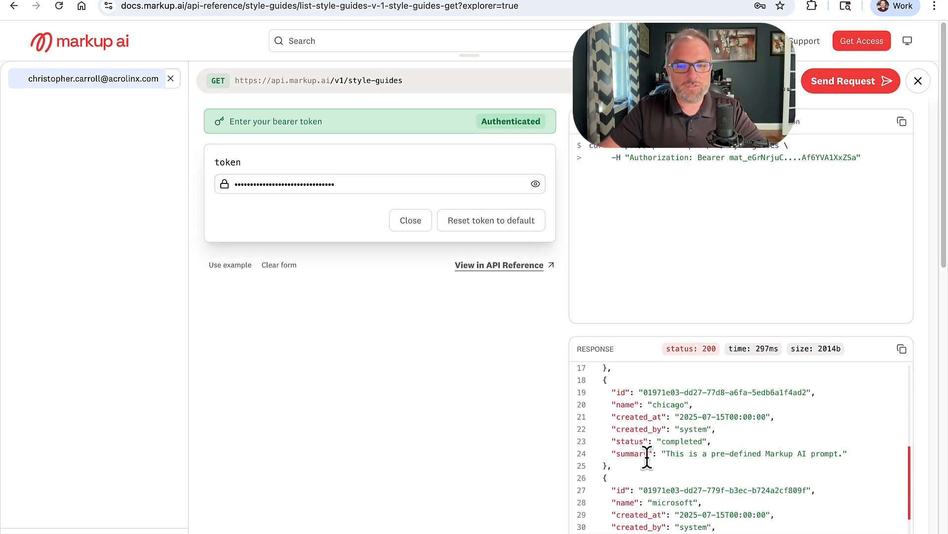
{"action": "scroll", "coordinate": [659, 467], "scroll_direction": "up", "scroll_amount": 3}
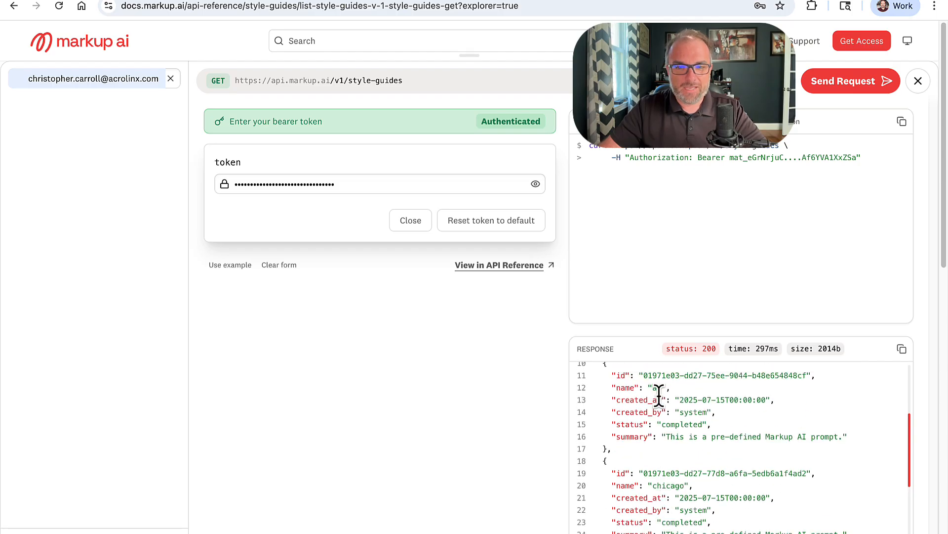
{"action": "left_click_drag", "start_coordinate": [641, 375], "coordinate": [806, 375]}
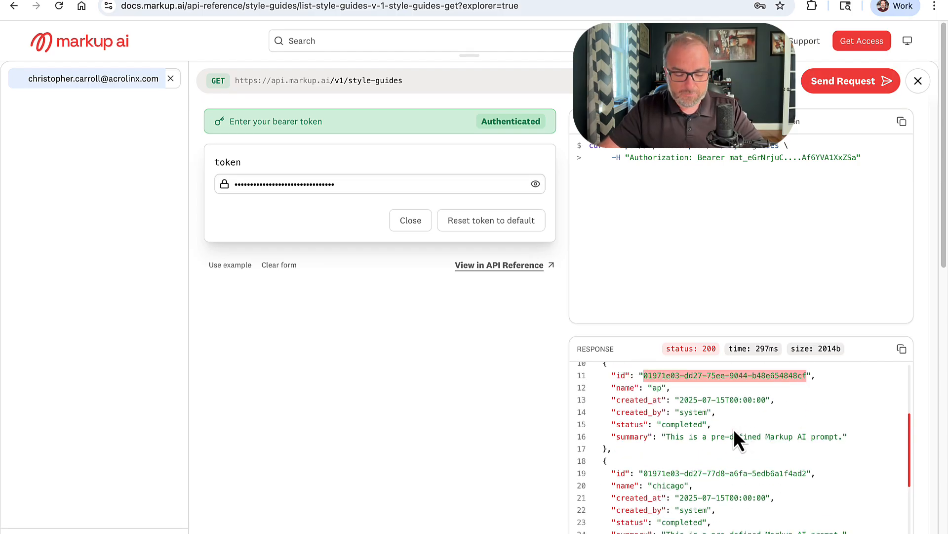
- Clear the endpoint search, open the Create Style Rewrite endpoint and set style_guide to 01971e03-dd27-75ee-9044-b48e654848cf
{"action": "left_click", "coordinate": [172, 78]}
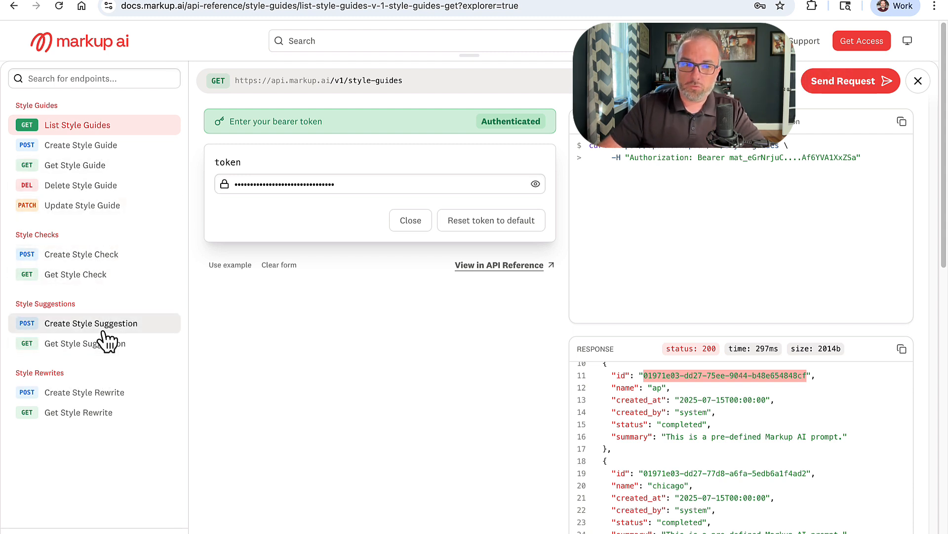
{"action": "left_click", "coordinate": [106, 392]}
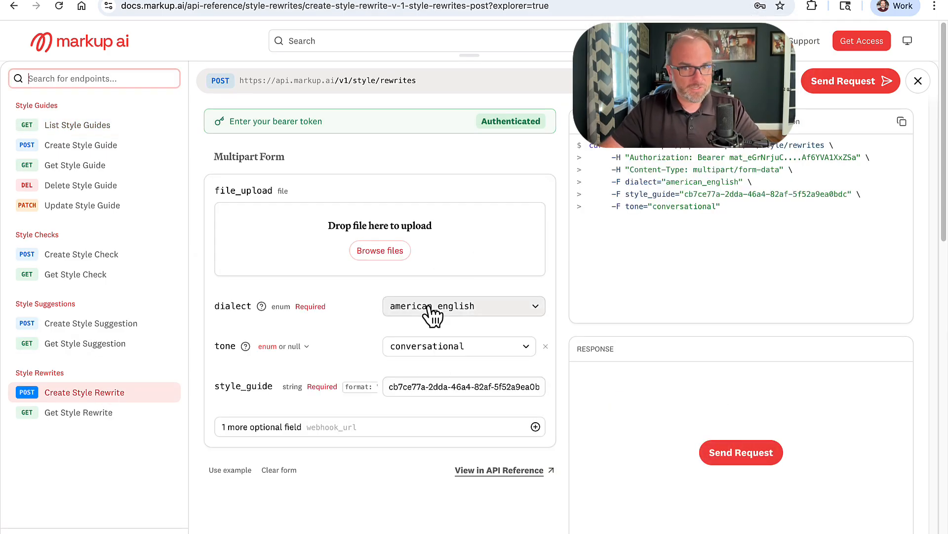
{"action": "triple_click", "coordinate": [415, 386]}
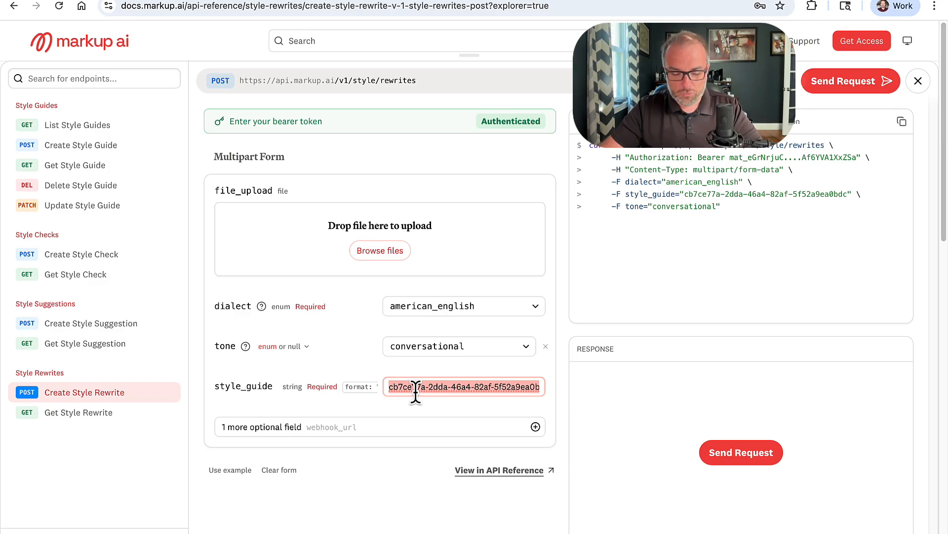
{"action": "type", "text": "01971e03-dd27-75ee-9044-b48e654848cf"}
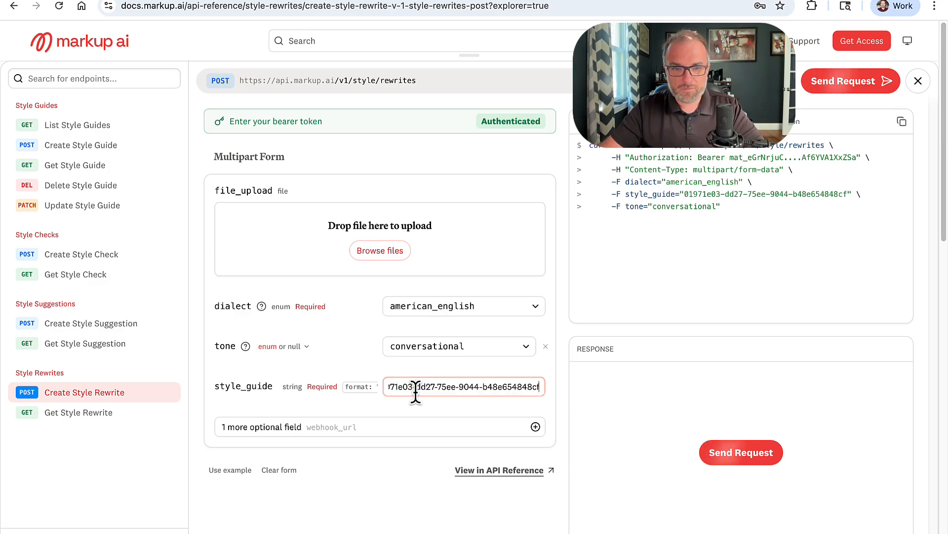
- Attach "Markup AI Text Test.txt" from the Desktop as the upload file and send the Create Style Rewrite request
{"action": "left_click", "coordinate": [394, 252]}
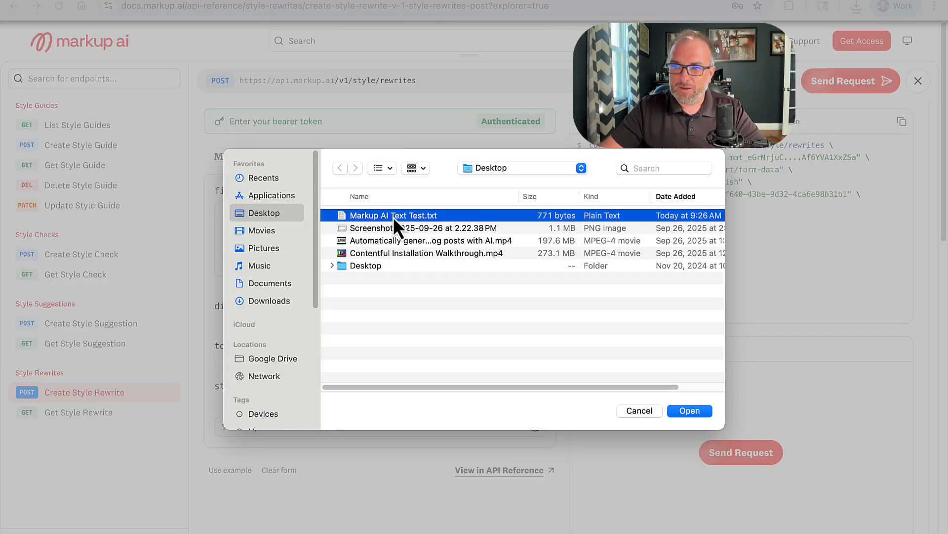
{"action": "left_click", "coordinate": [690, 410]}
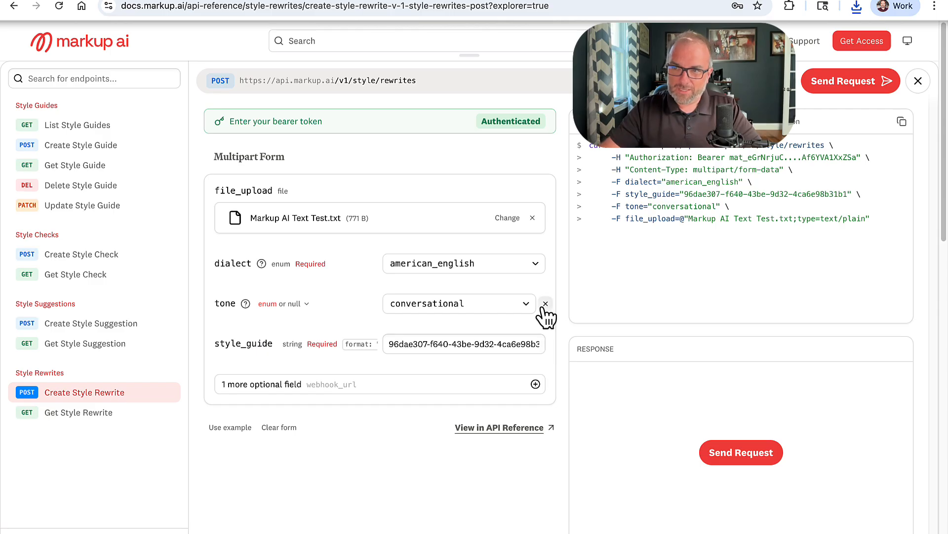
{"action": "left_click", "coordinate": [752, 453]}
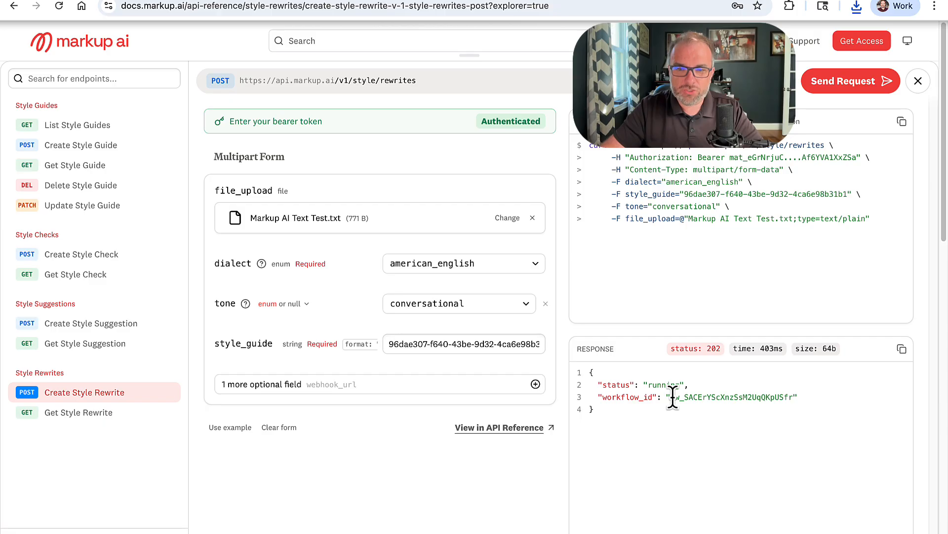
- Copy the workflow ID rw_SACErYScXnzSsM2UqQKpUSfr from the response and send a Get Style Rewrite request with it
{"action": "left_click_drag", "start_coordinate": [673, 398], "coordinate": [791, 395]}
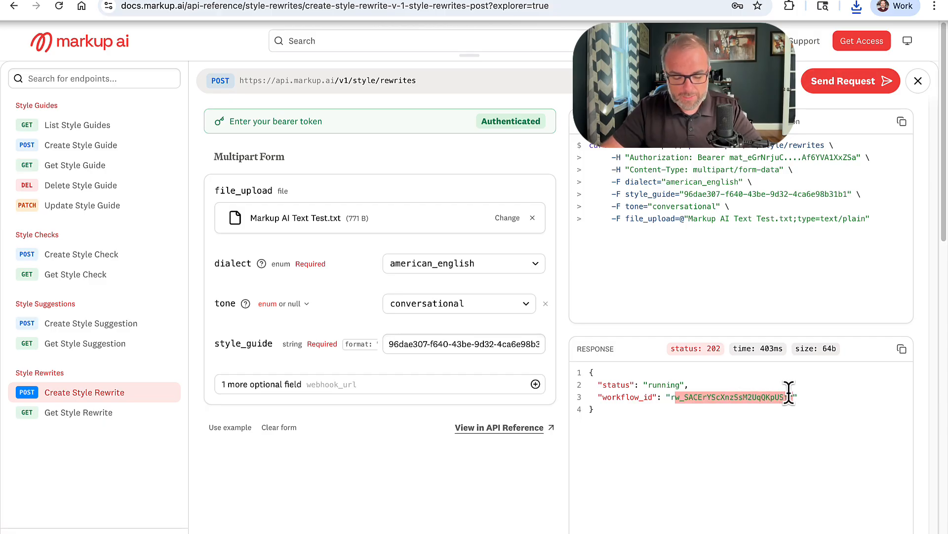
{"action": "left_click_drag", "start_coordinate": [672, 396], "coordinate": [786, 395]}
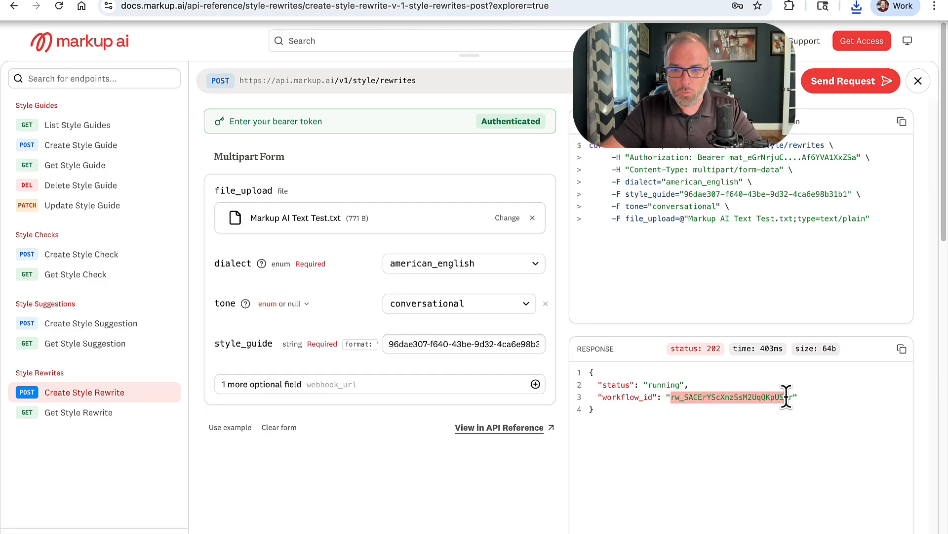
{"action": "left_click", "coordinate": [106, 414]}
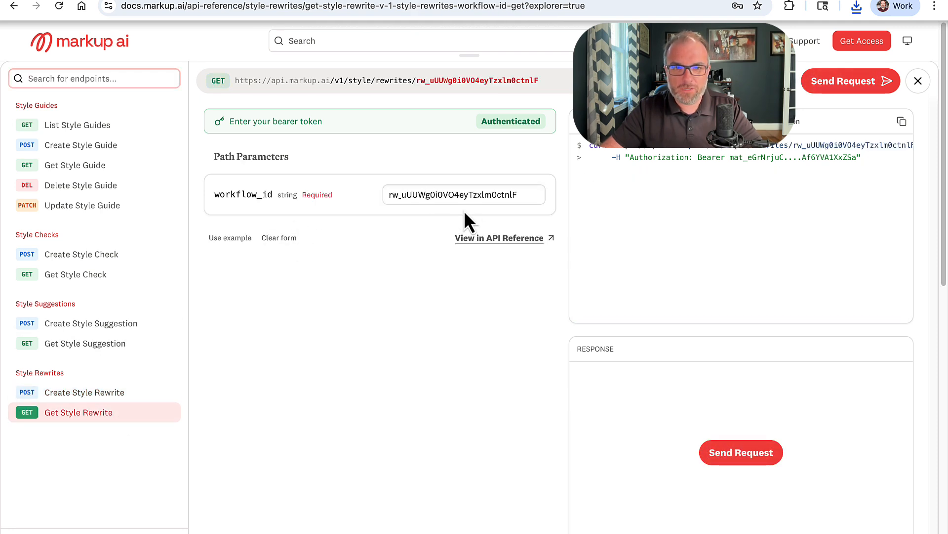
{"action": "double_click", "coordinate": [463, 197]}
{"action": "type", "text": "rw_SACErYScXnzSsM2UqQKpUSfr"}
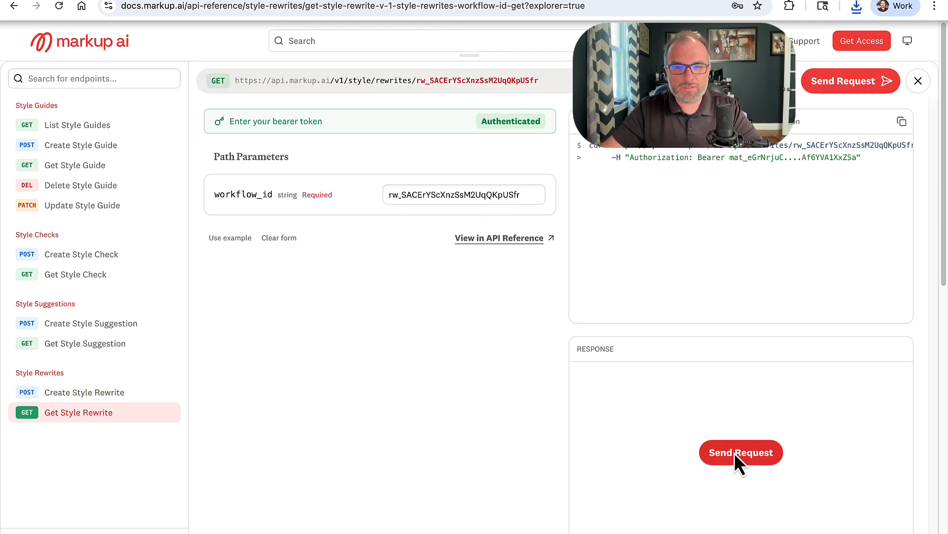
{"action": "left_click", "coordinate": [736, 453]}
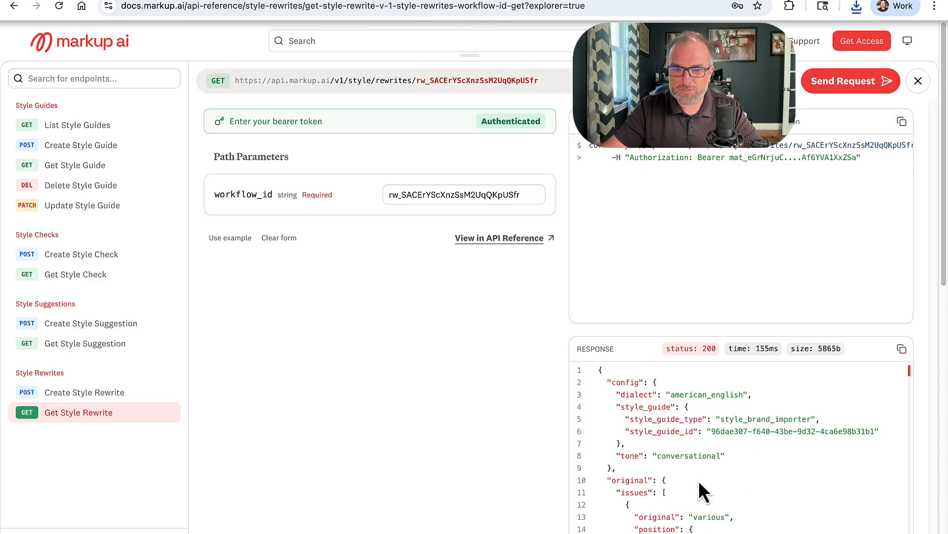
- Review the issues reported for the original text in the rewrite response, including their subcategories, suggestions and categories
{"action": "scroll", "coordinate": [692, 474], "scroll_direction": "down", "scroll_amount": 3}
{"action": "scroll", "coordinate": [677, 463], "scroll_direction": "down", "scroll_amount": 10}
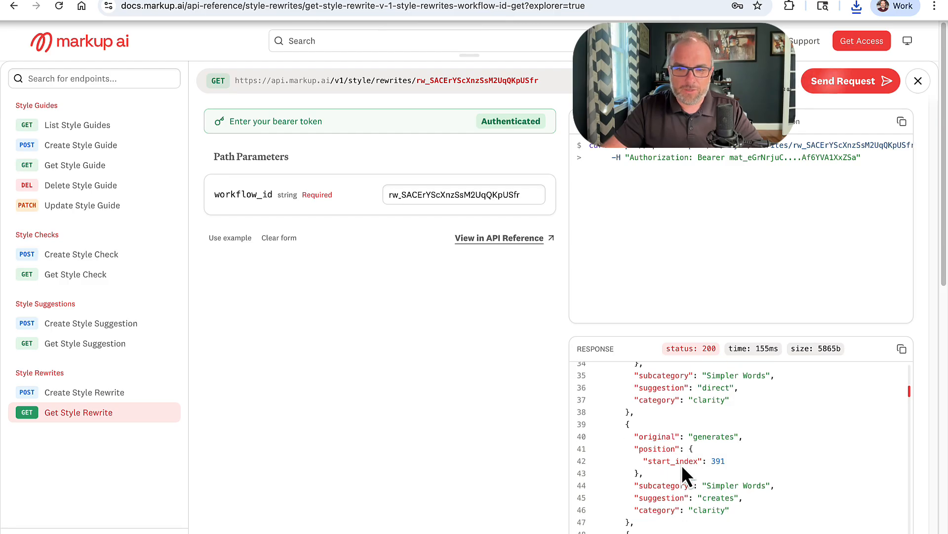
{"action": "left_click_drag", "start_coordinate": [634, 379], "coordinate": [699, 406]}
{"action": "scroll", "coordinate": [720, 443], "scroll_direction": "down", "scroll_amount": 1}
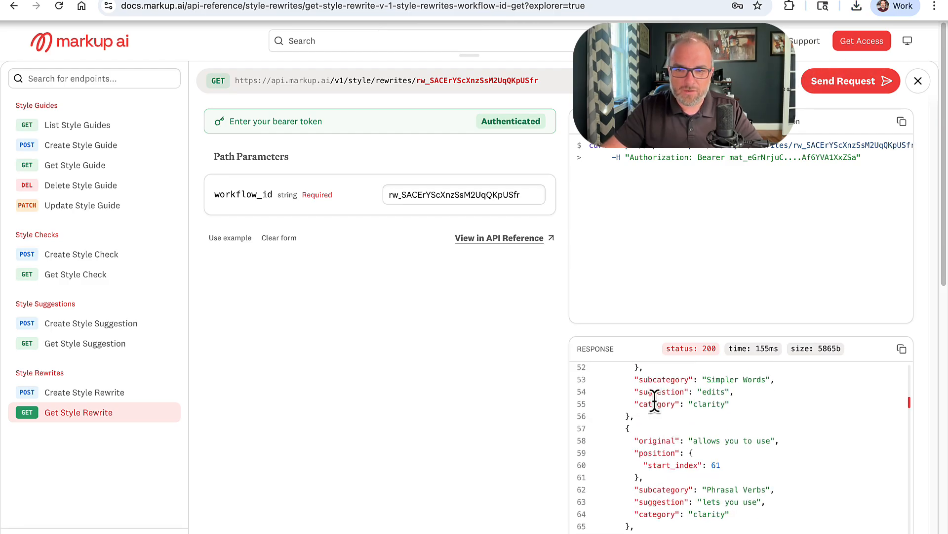
{"action": "scroll", "coordinate": [656, 440], "scroll_direction": "down", "scroll_amount": 2}
{"action": "scroll", "coordinate": [654, 455], "scroll_direction": "down", "scroll_amount": 5}
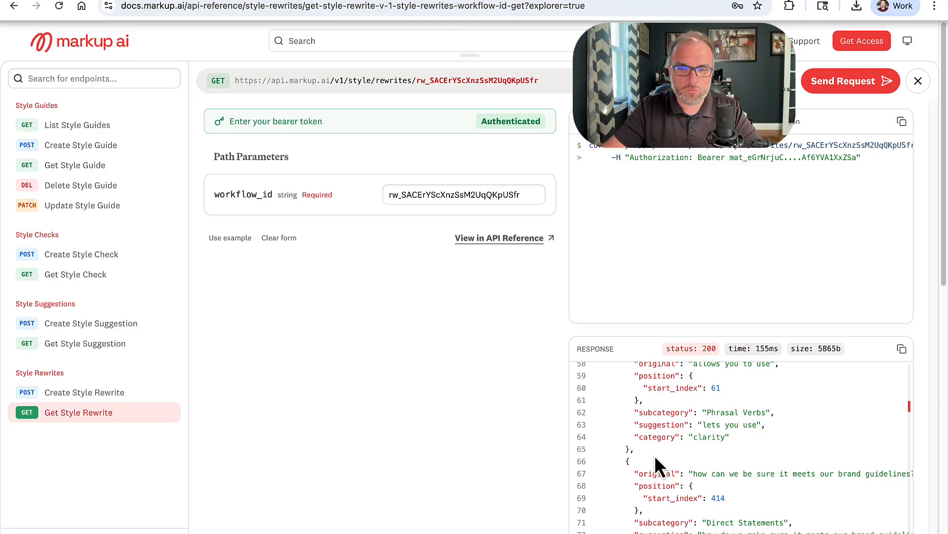
{"action": "left_click_drag", "start_coordinate": [633, 411], "coordinate": [831, 434]}
{"action": "left_click_drag", "start_coordinate": [635, 459], "coordinate": [788, 471]}
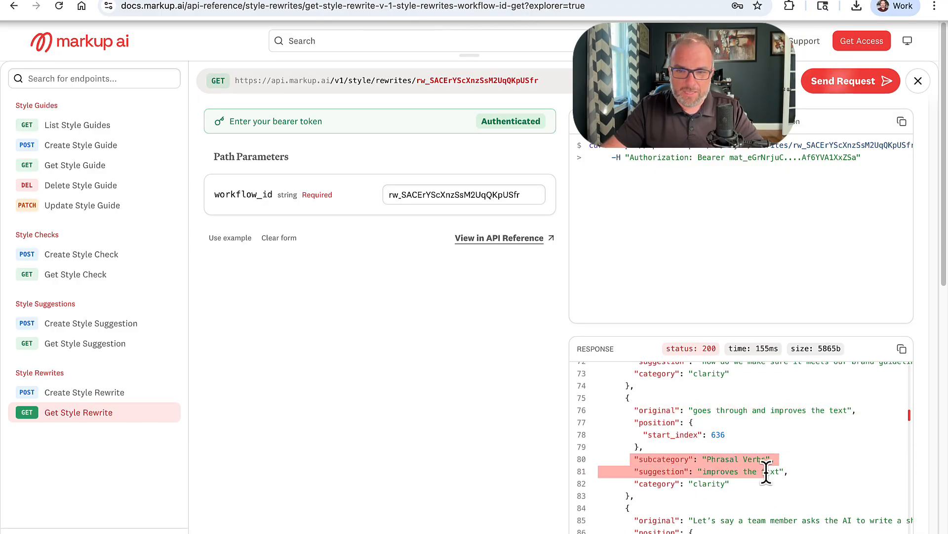
{"action": "scroll", "coordinate": [742, 489], "scroll_direction": "down", "scroll_amount": 5}
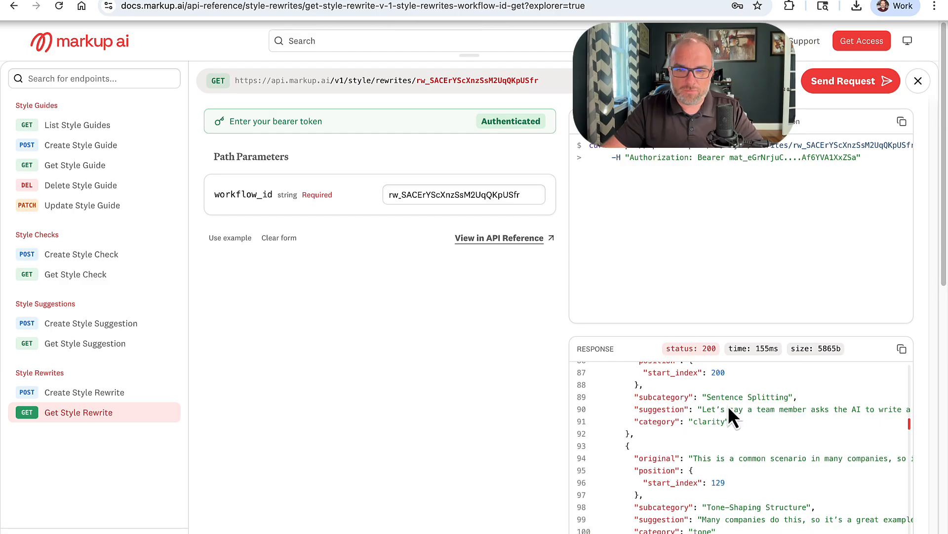
{"action": "scroll", "coordinate": [724, 439], "scroll_direction": "down", "scroll_amount": 10}
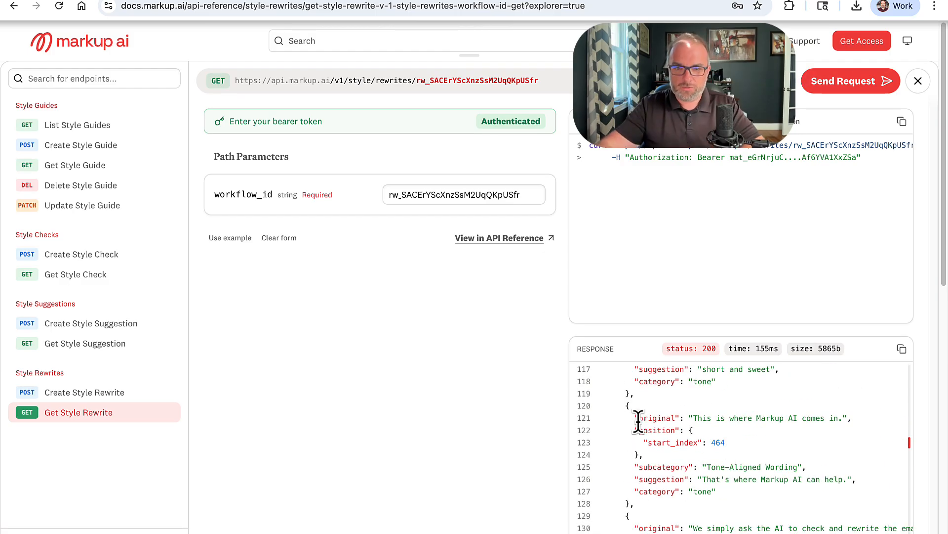
{"action": "scroll", "coordinate": [716, 429], "scroll_direction": "down", "scroll_amount": 9}
- Examine the original text's quality scores and analysis in the response, along with the rewritten text and its scores
{"action": "scroll", "coordinate": [781, 434], "scroll_direction": "down", "scroll_amount": 20}
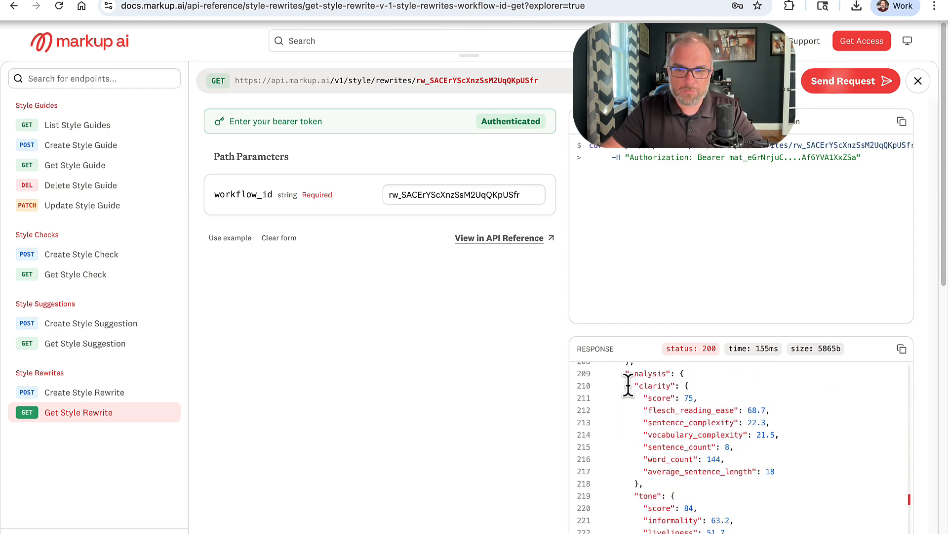
{"action": "scroll", "coordinate": [625, 402], "scroll_direction": "up", "scroll_amount": 2}
{"action": "scroll", "coordinate": [617, 405], "scroll_direction": "up", "scroll_amount": 3}
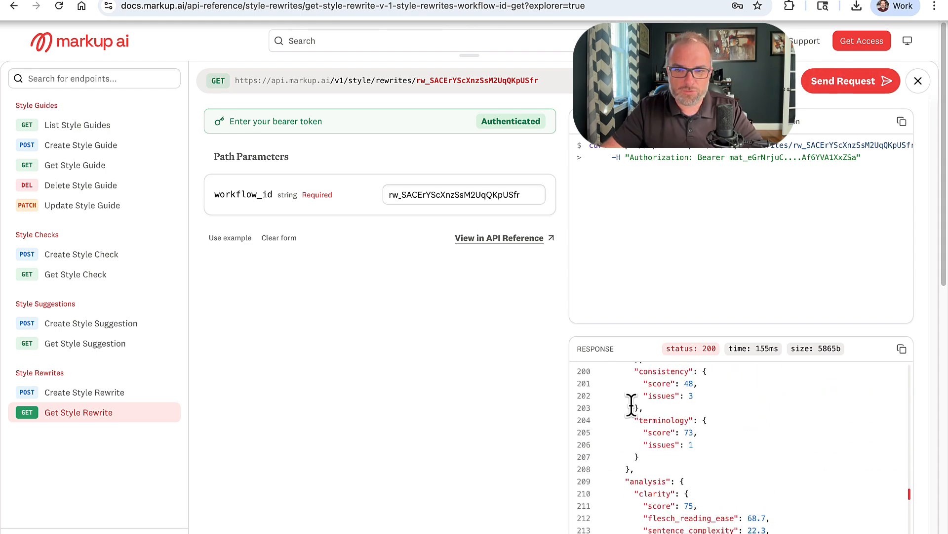
{"action": "scroll", "coordinate": [615, 385], "scroll_direction": "up", "scroll_amount": 3}
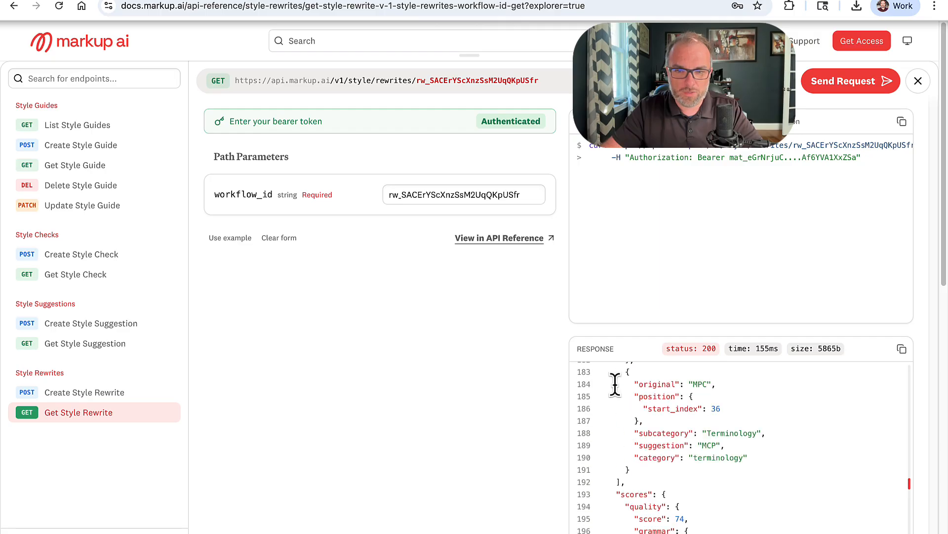
{"action": "scroll", "coordinate": [618, 398], "scroll_direction": "down", "scroll_amount": 4}
{"action": "scroll", "coordinate": [623, 410], "scroll_direction": "down", "scroll_amount": 12}
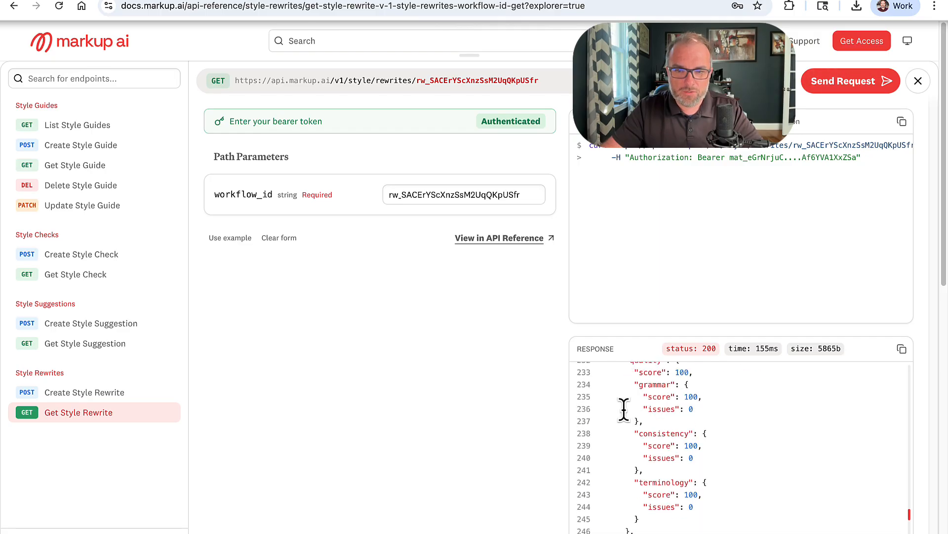
{"action": "scroll", "coordinate": [624, 408], "scroll_direction": "up", "scroll_amount": 1}
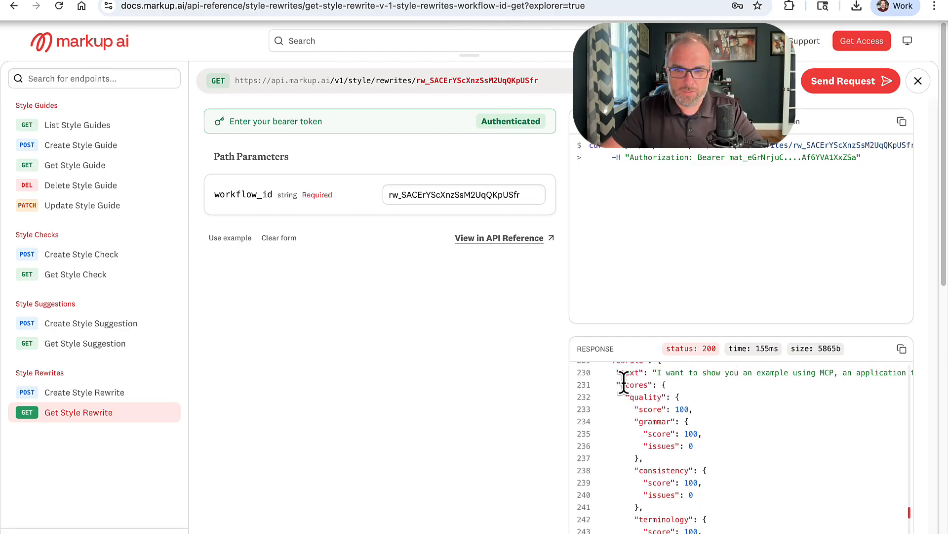
{"action": "scroll", "coordinate": [632, 402], "scroll_direction": "up", "scroll_amount": 2}
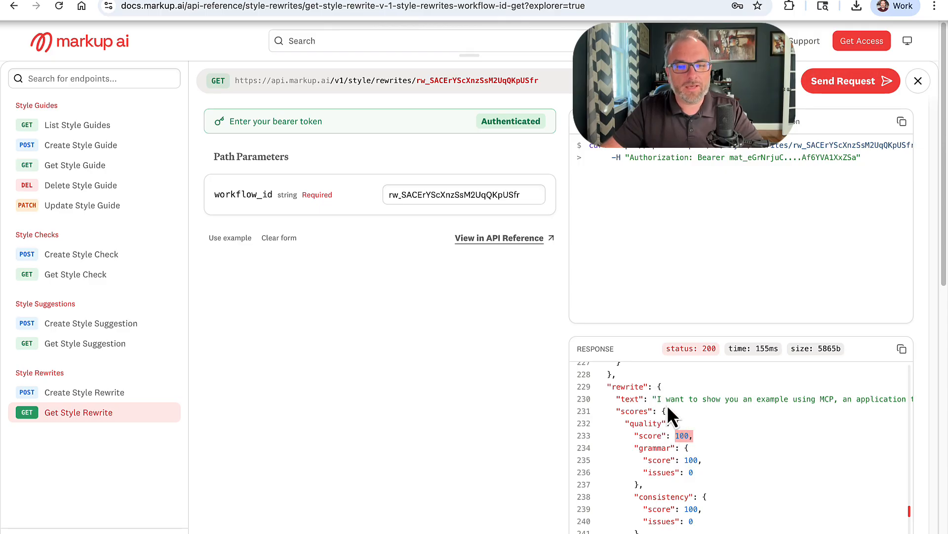
{"action": "left_click_drag", "start_coordinate": [705, 395], "coordinate": [858, 399]}
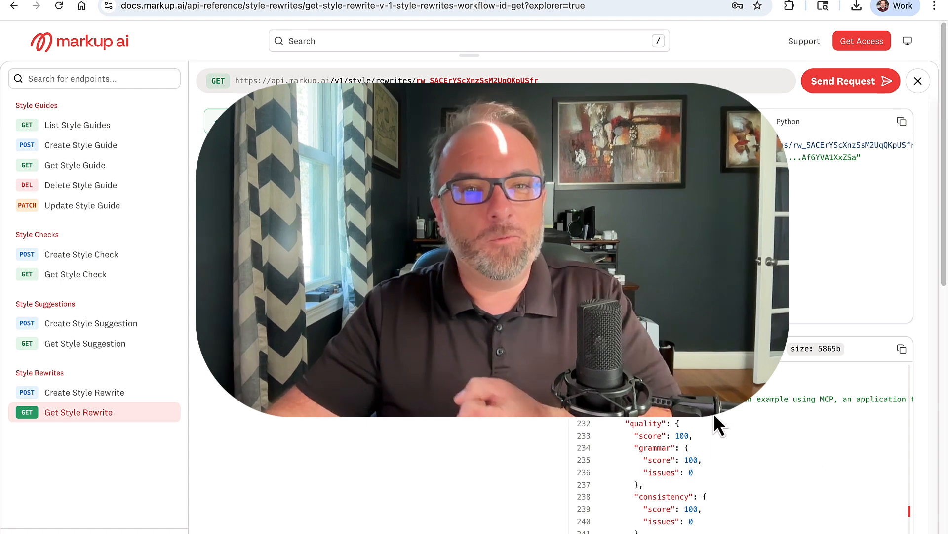
- Return to the API Keys page in the Markup AI console
{"action": "left_click", "coordinate": [117, 0]}
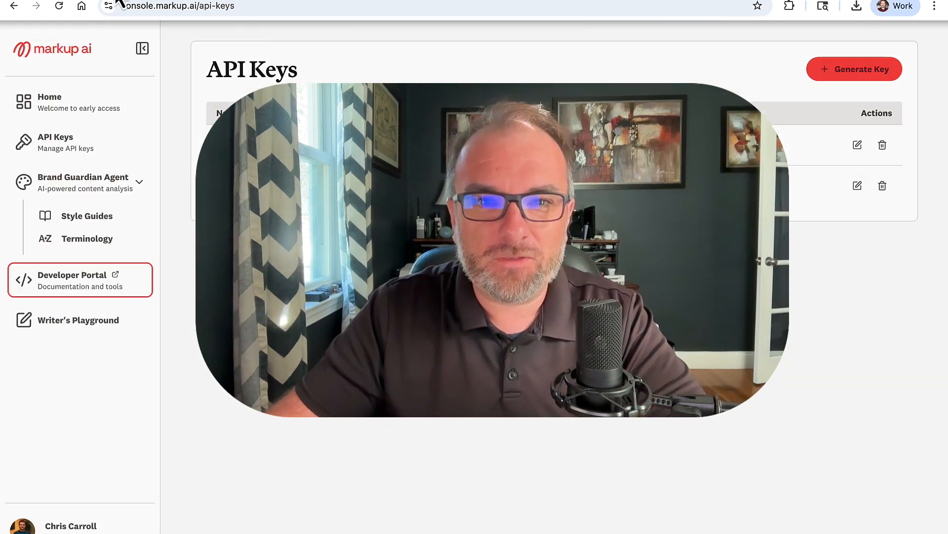